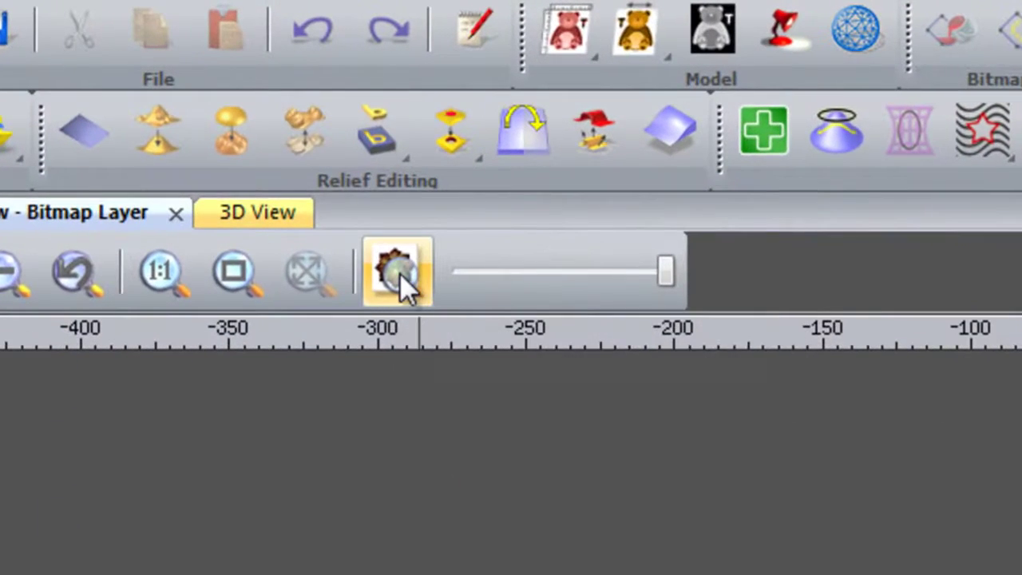
# View the frame relief in the 2D preview and in 3D, and expand the project's Toolpaths group
pyautogui.click(399, 272)
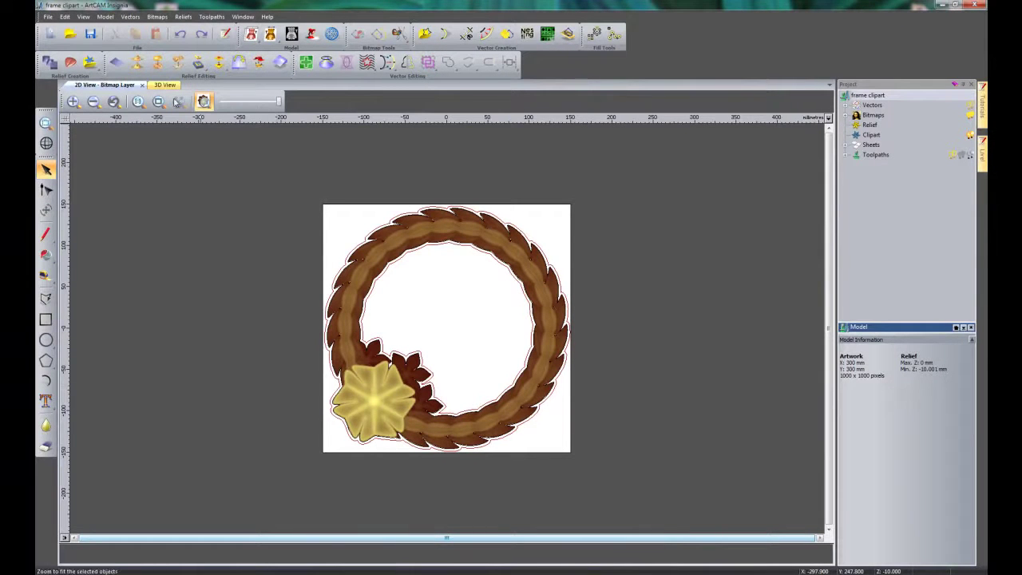
pyautogui.click(169, 86)
pyautogui.moveTo(612, 306); pyautogui.dragTo(536, 439)
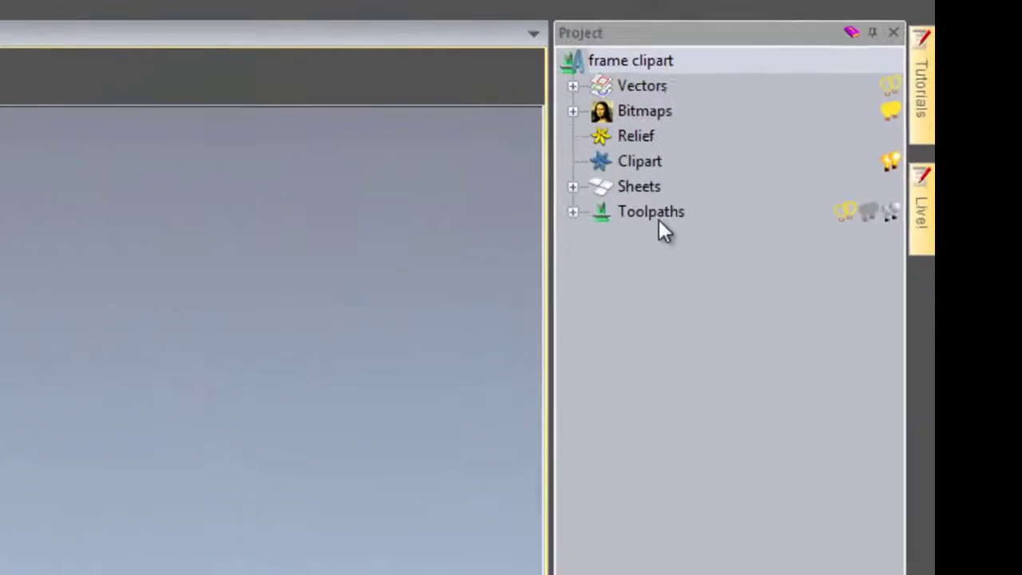
pyautogui.click(629, 221)
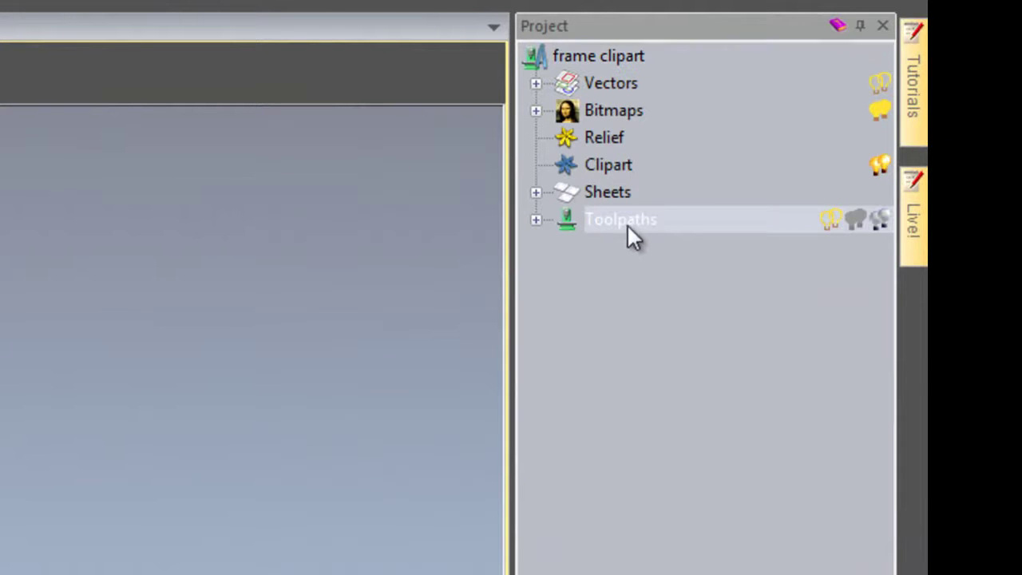
pyautogui.click(536, 219)
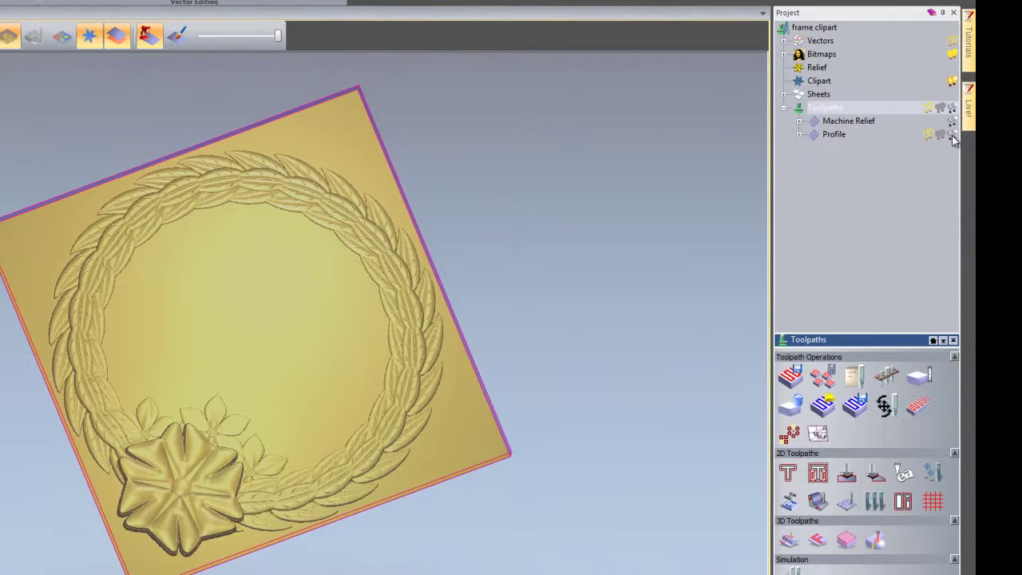
# Show the Profile and Machine Relief toolpaths over the 3D relief for inspection, and hide both again
pyautogui.click(952, 134)
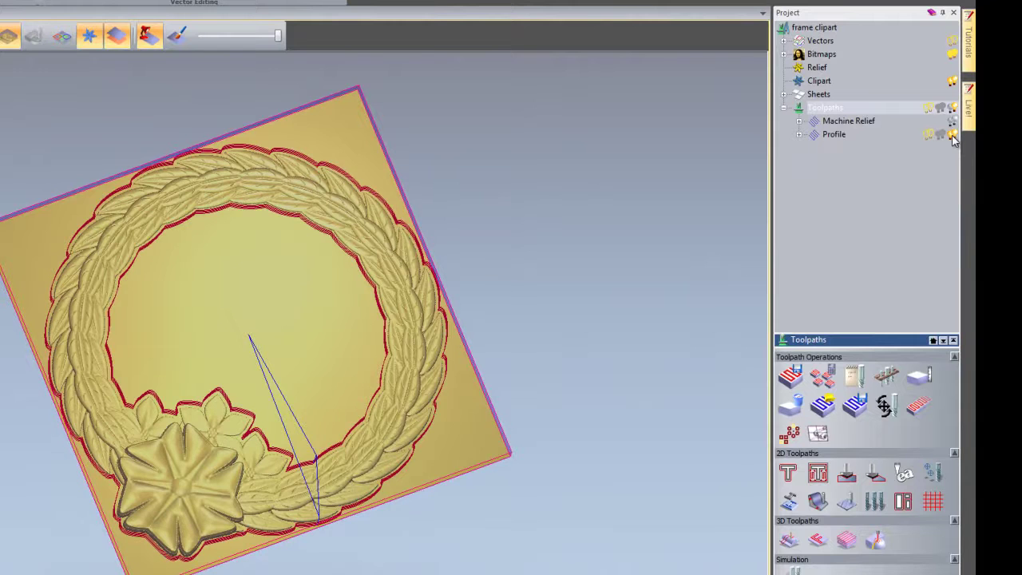
pyautogui.click(952, 134)
pyautogui.click(952, 134)
pyautogui.click(952, 134)
pyautogui.click(952, 134)
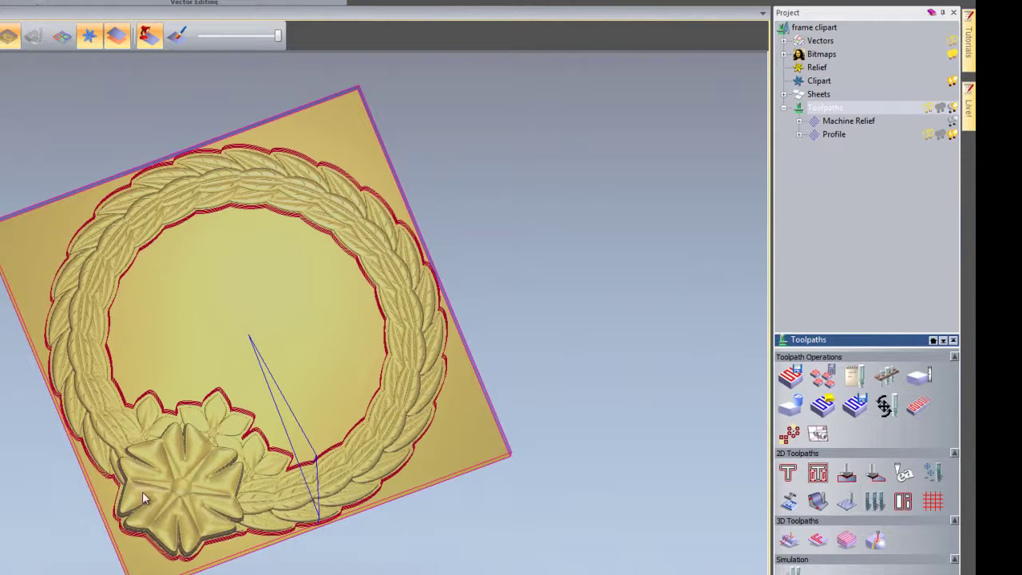
pyautogui.click(952, 121)
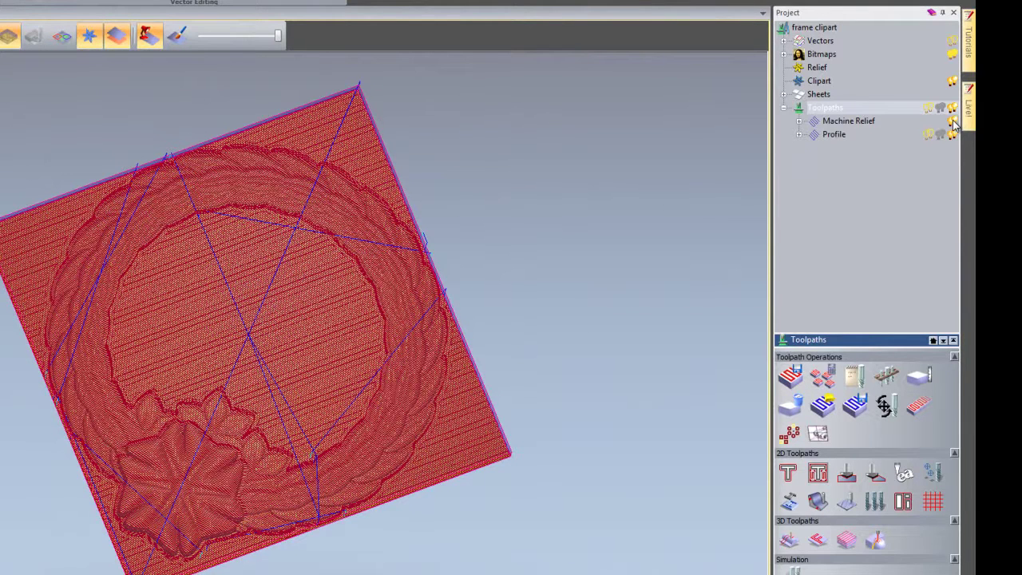
pyautogui.click(952, 120)
pyautogui.click(952, 120)
pyautogui.click(953, 113)
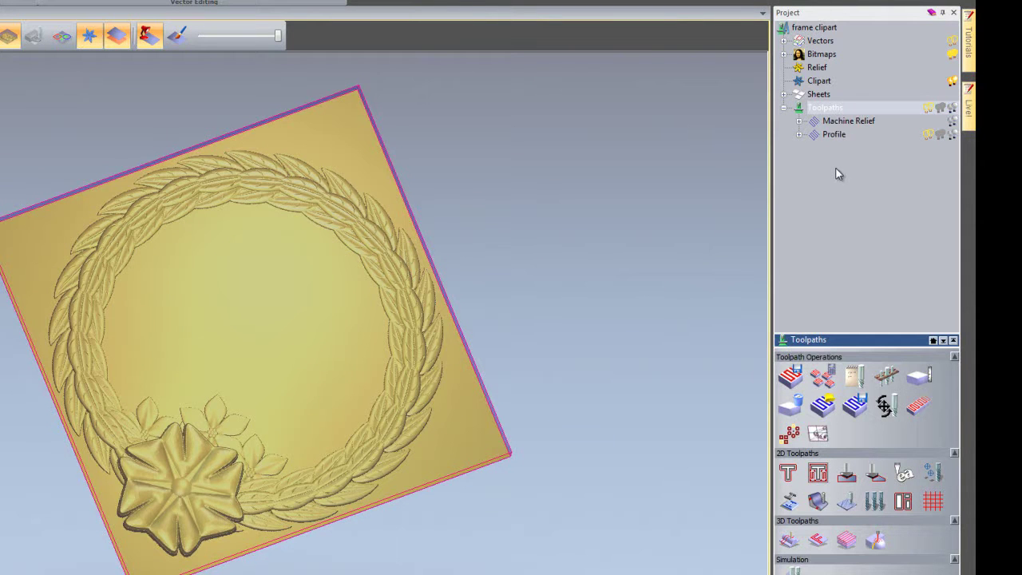
# Simulate the Machine Relief toolpath on the whole model at Standard resolution, with the block from 0 to -12 mm
pyautogui.rightClick(839, 122)
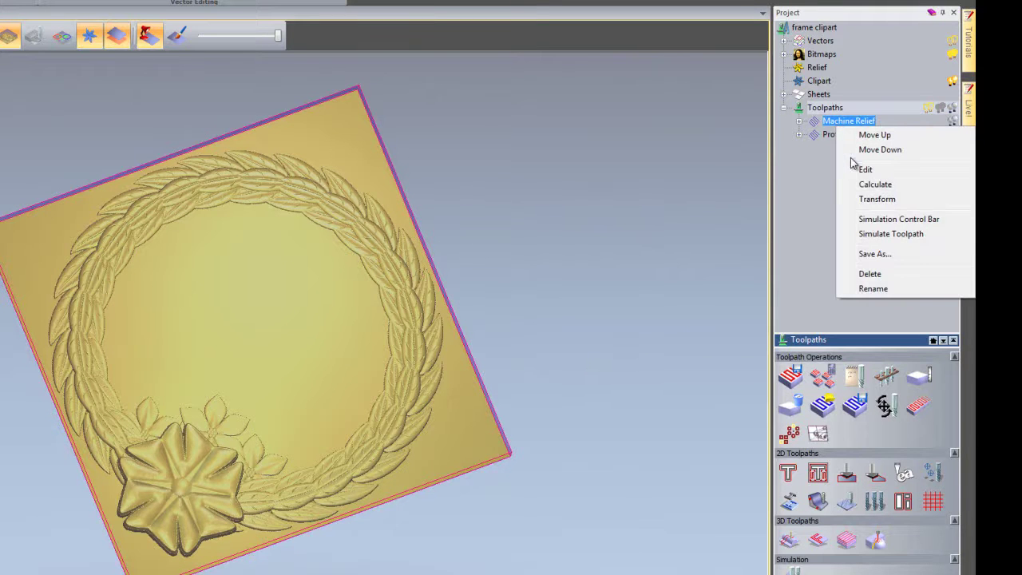
pyautogui.click(873, 233)
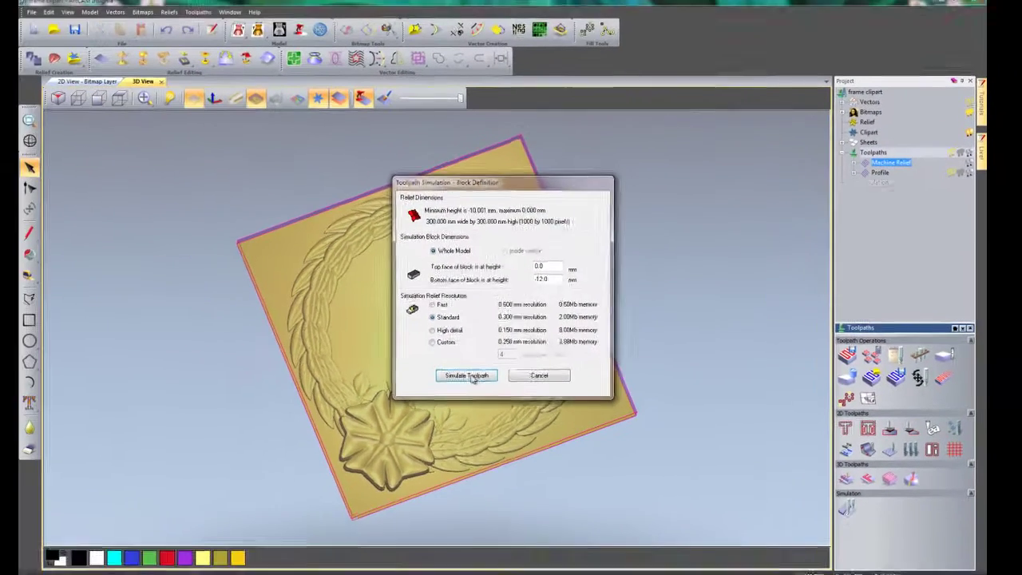
pyautogui.click(298, 401)
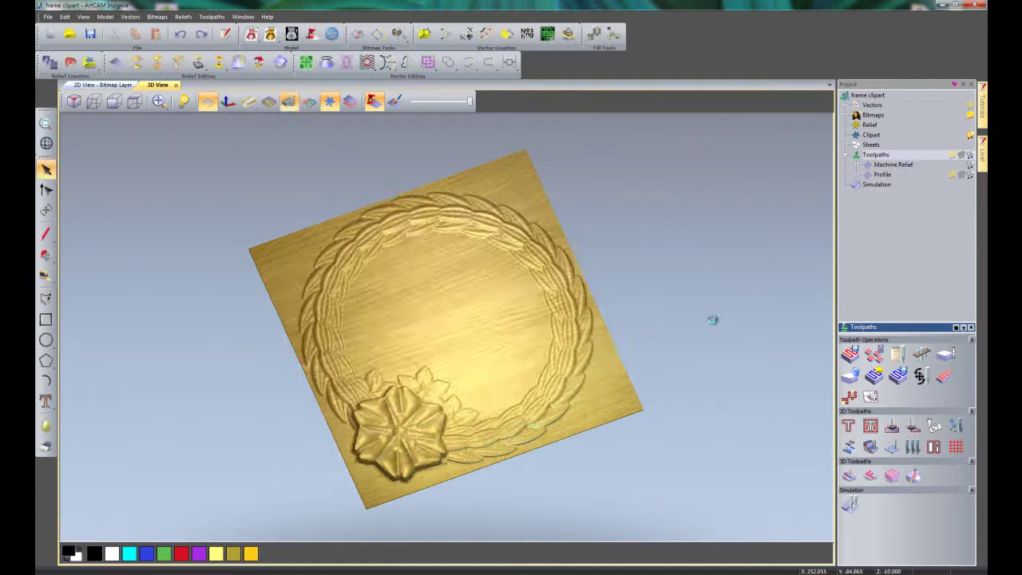
# Simulate the Profile toolpath on the machined block and inspect the cut-out frame from another angle
pyautogui.rightClick(883, 175)
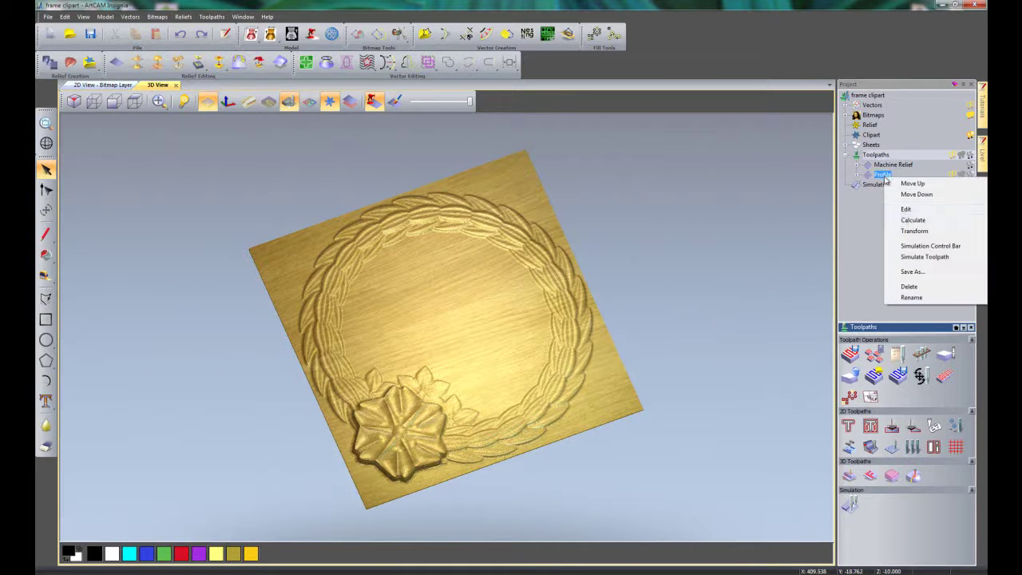
pyautogui.click(919, 257)
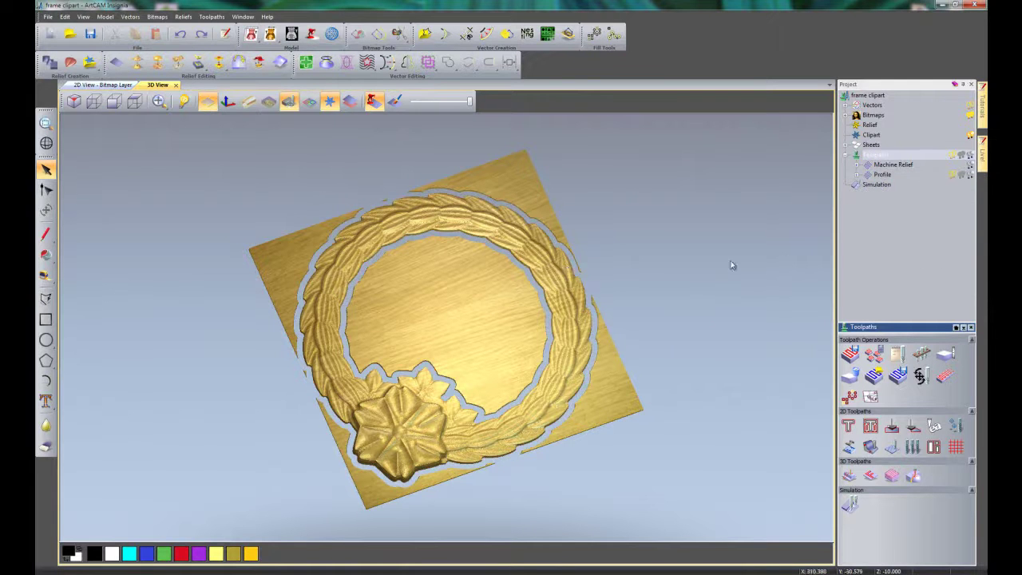
pyautogui.moveTo(551, 286); pyautogui.dragTo(549, 328)
pyautogui.moveTo(520, 358)
pyautogui.mouseDown()
pyautogui.moveTo(522, 331)
pyautogui.moveTo(539, 336)
pyautogui.moveTo(520, 349)
pyautogui.mouseUp()
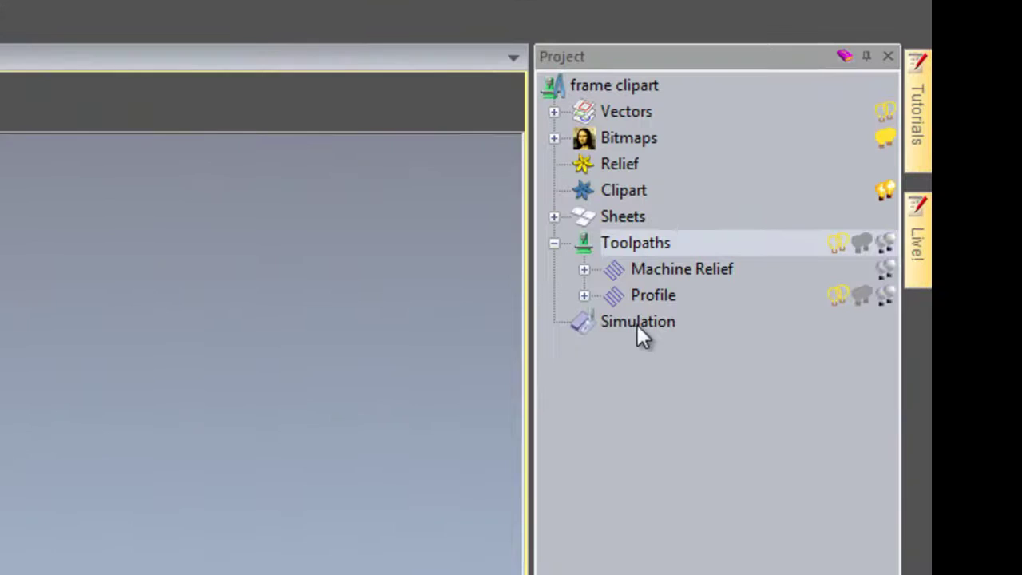
# Delete the simulation and both the Profile and Machine Relief toolpaths
pyautogui.rightClick(868, 190)
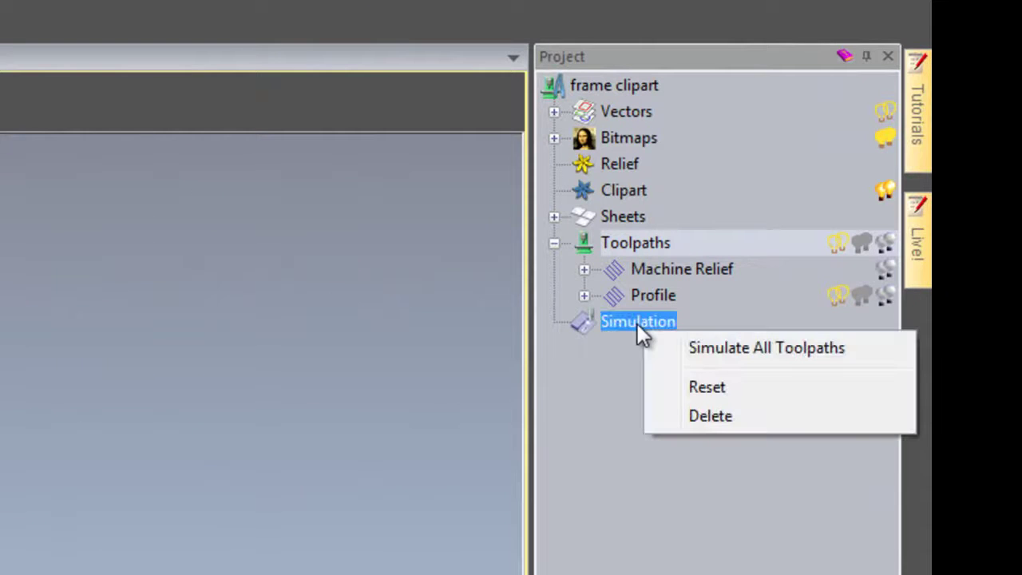
pyautogui.click(698, 417)
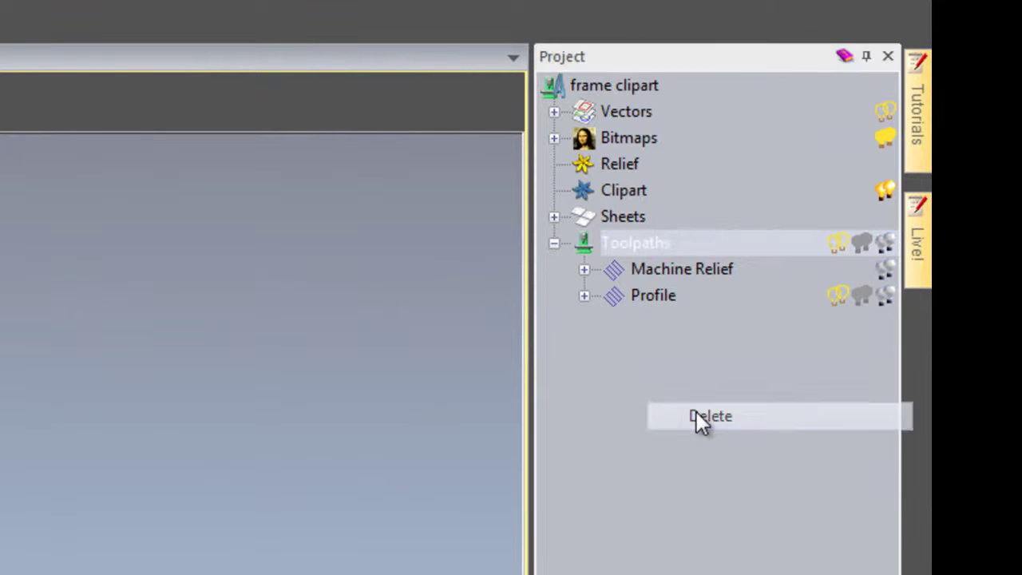
pyautogui.click(662, 295)
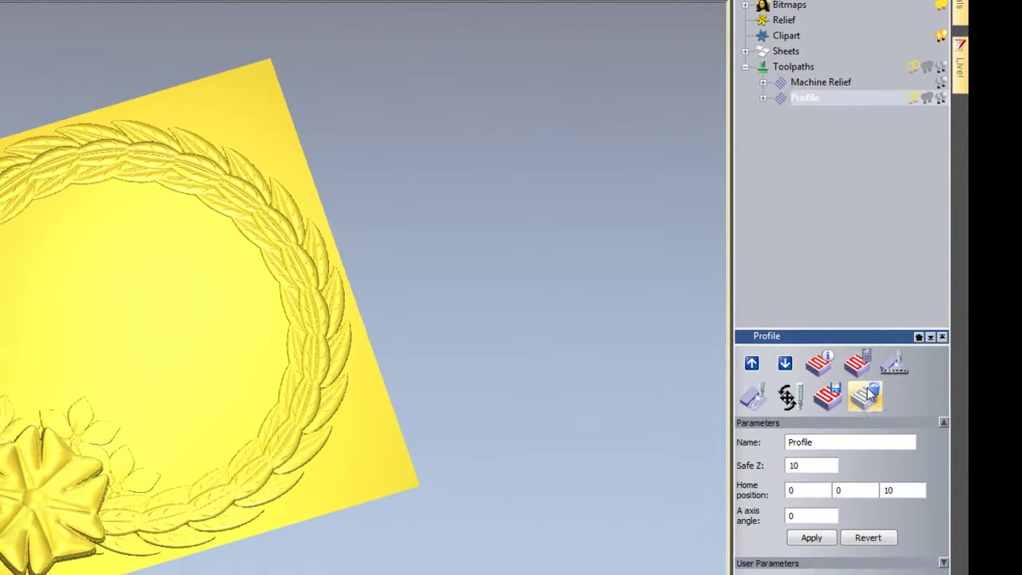
pyautogui.click(866, 393)
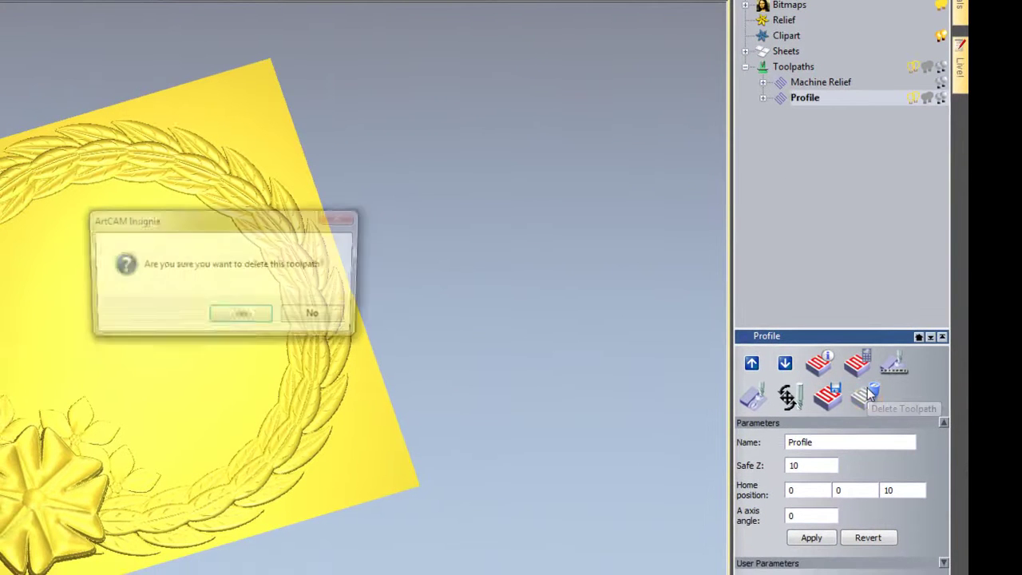
pyautogui.click(253, 315)
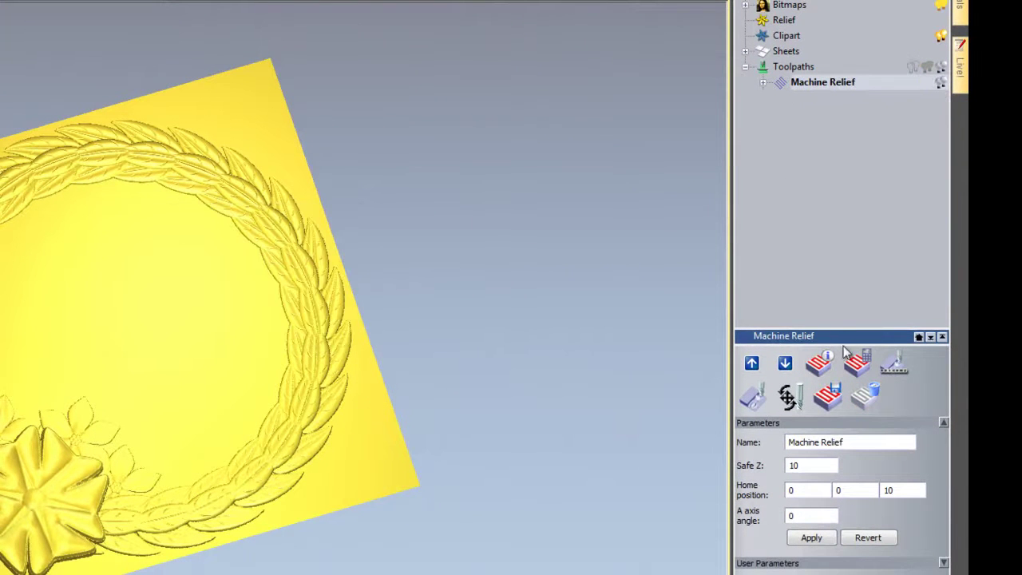
pyautogui.click(865, 393)
pyautogui.click(254, 316)
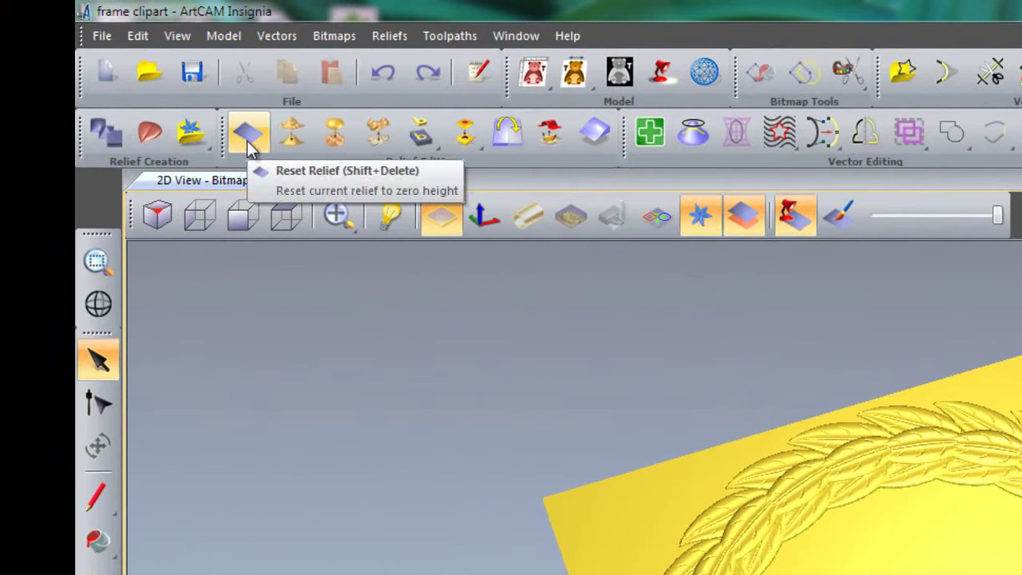
# Reset the relief to zero height and delete all frame vectors in the 2D view
pyautogui.click(248, 148)
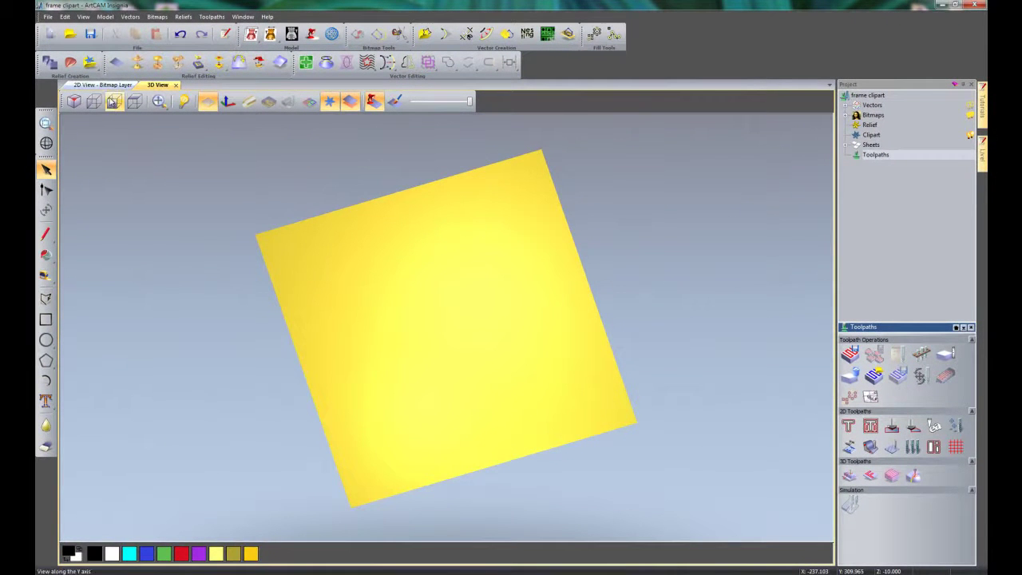
pyautogui.click(102, 84)
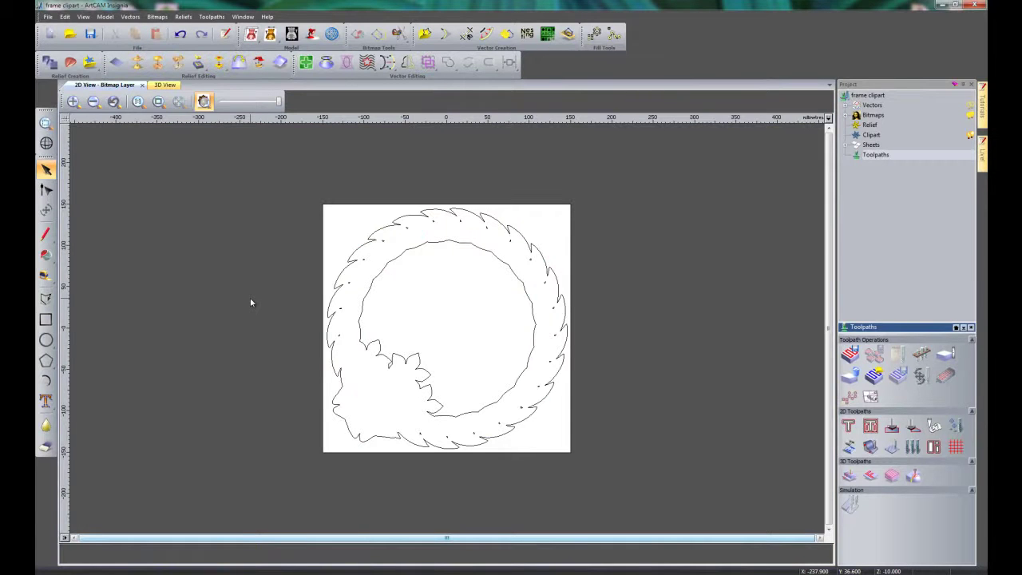
pyautogui.hotkey('ctrl', 'a')
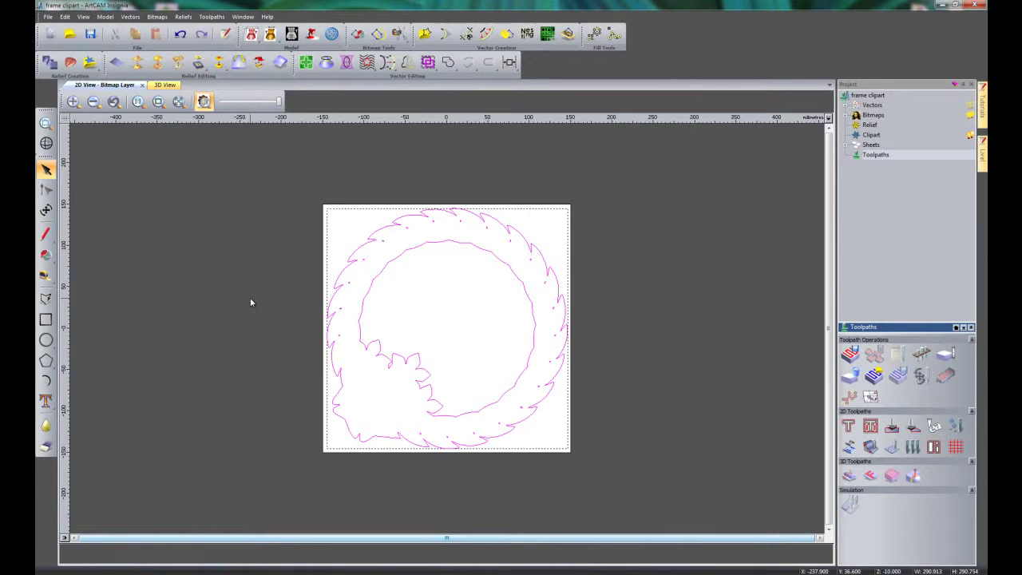
pyautogui.press('Delete')
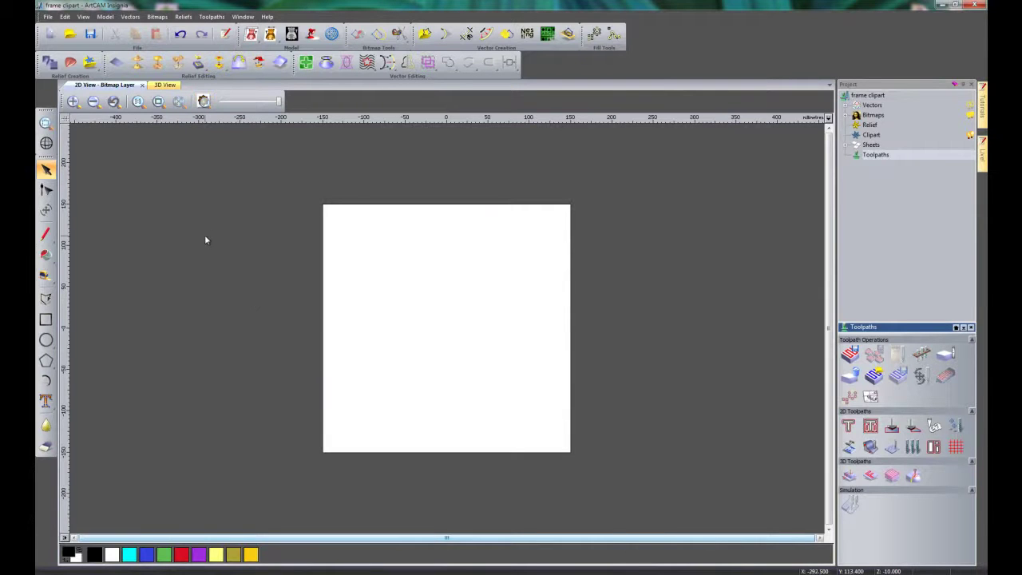
# Create a circle with a 125 mm radius in the 3D view and centre it on the model
pyautogui.press('F3')
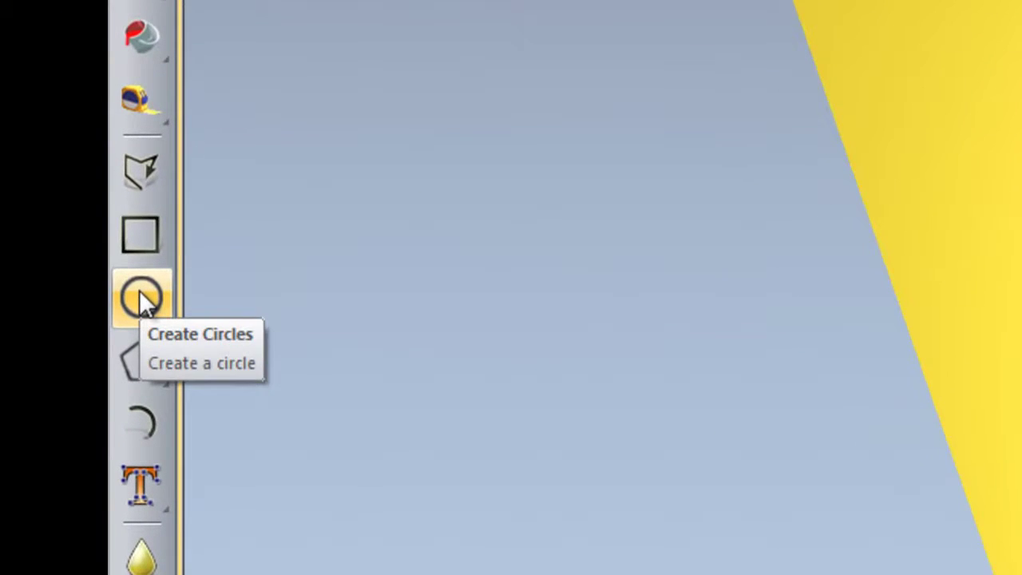
pyautogui.click(140, 302)
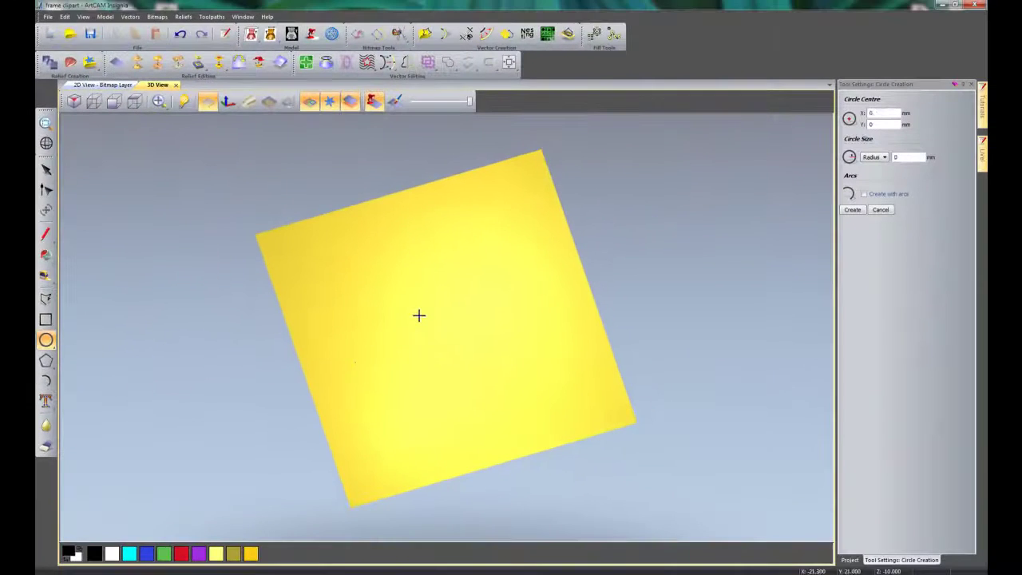
pyautogui.moveTo(420, 315); pyautogui.dragTo(496, 392)
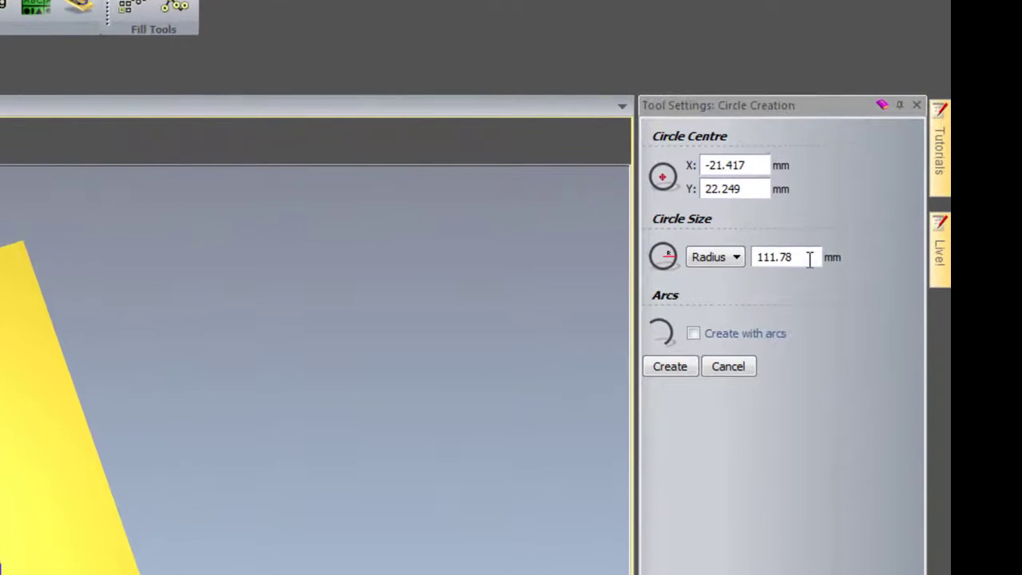
pyautogui.click(810, 259)
pyautogui.write('125')
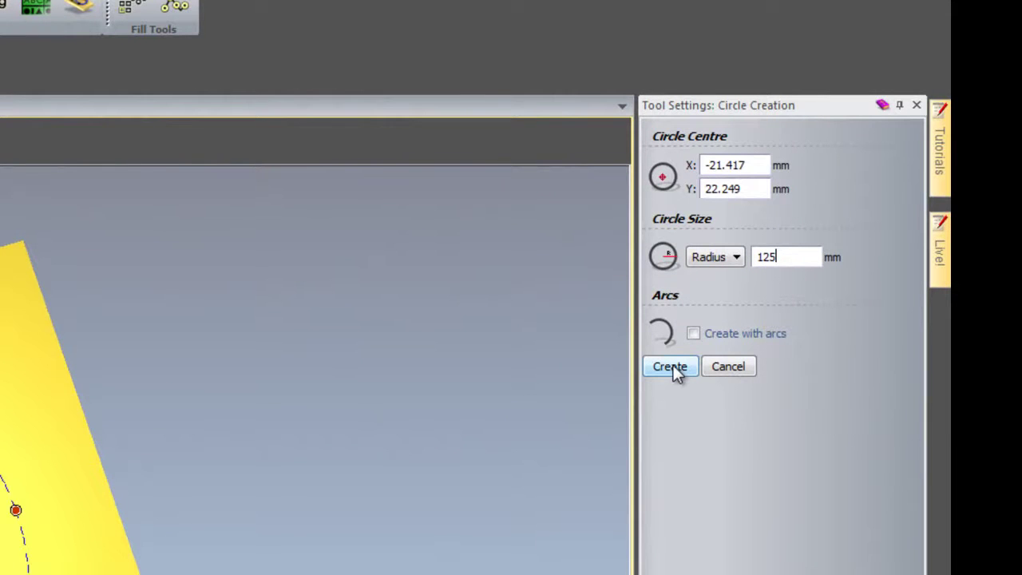
pyautogui.click(671, 367)
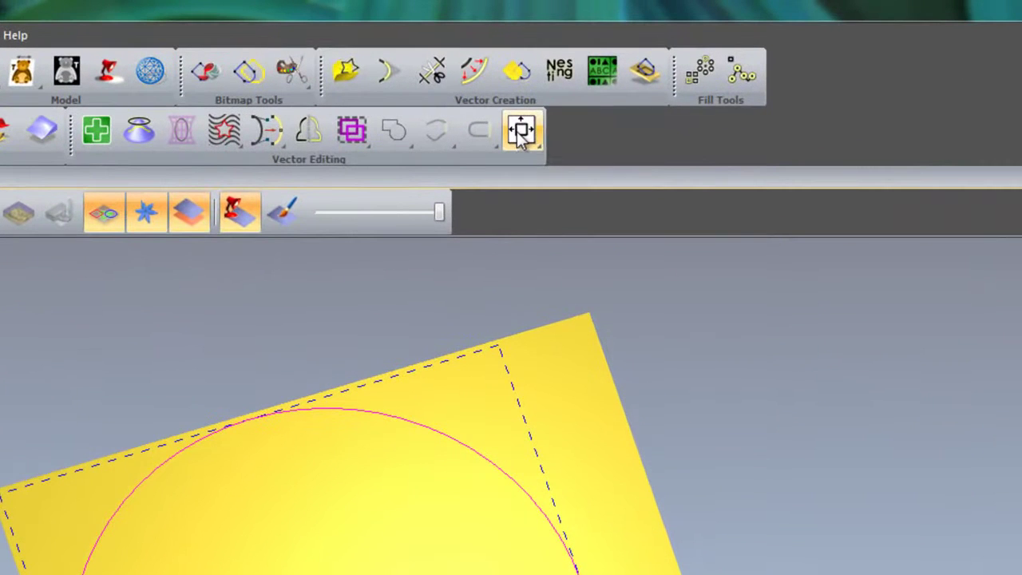
pyautogui.click(521, 132)
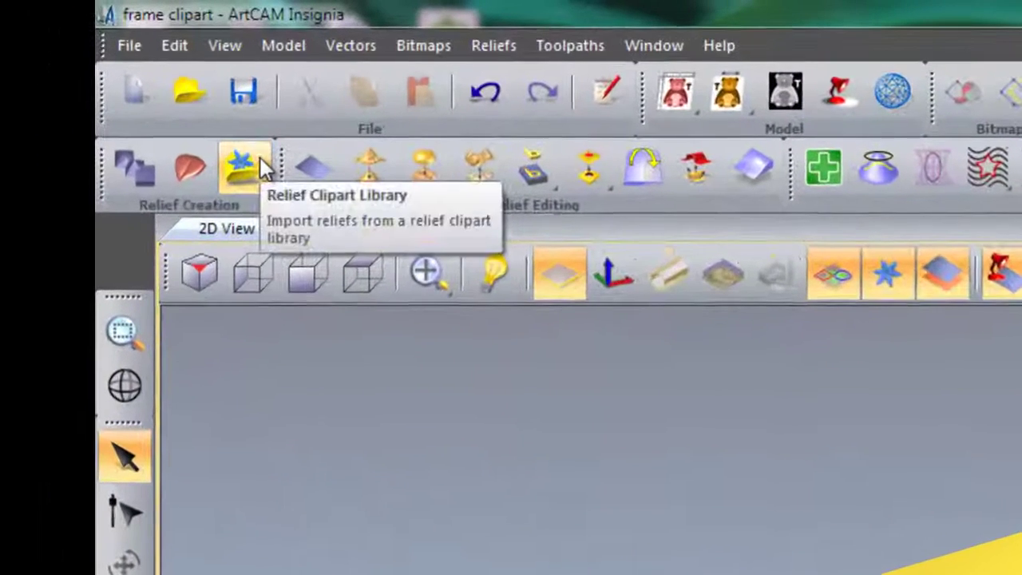
# Open the Relief Clipart Library and switch from Greenery to the Animals library
pyautogui.click(96, 57)
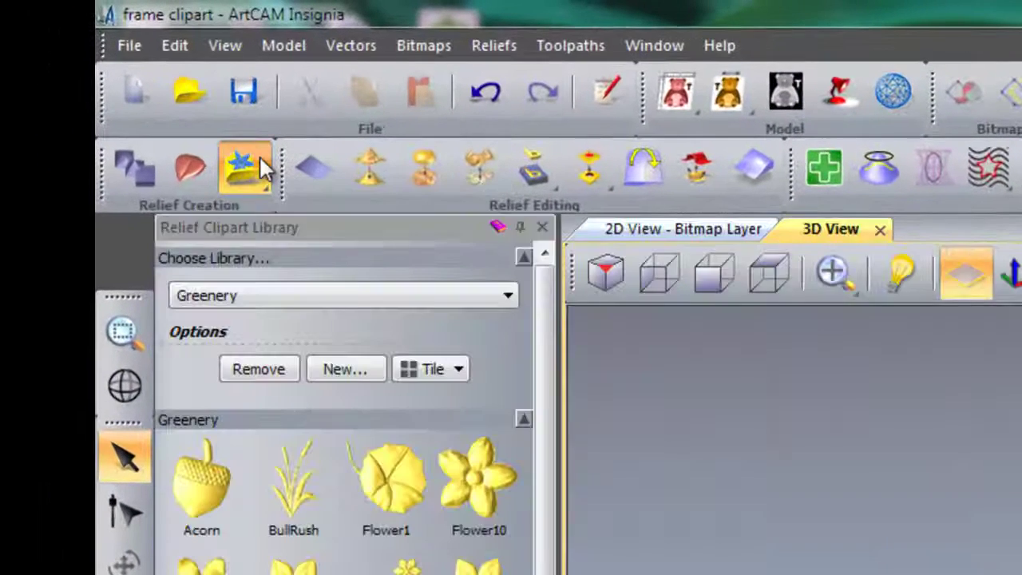
pyautogui.click(328, 292)
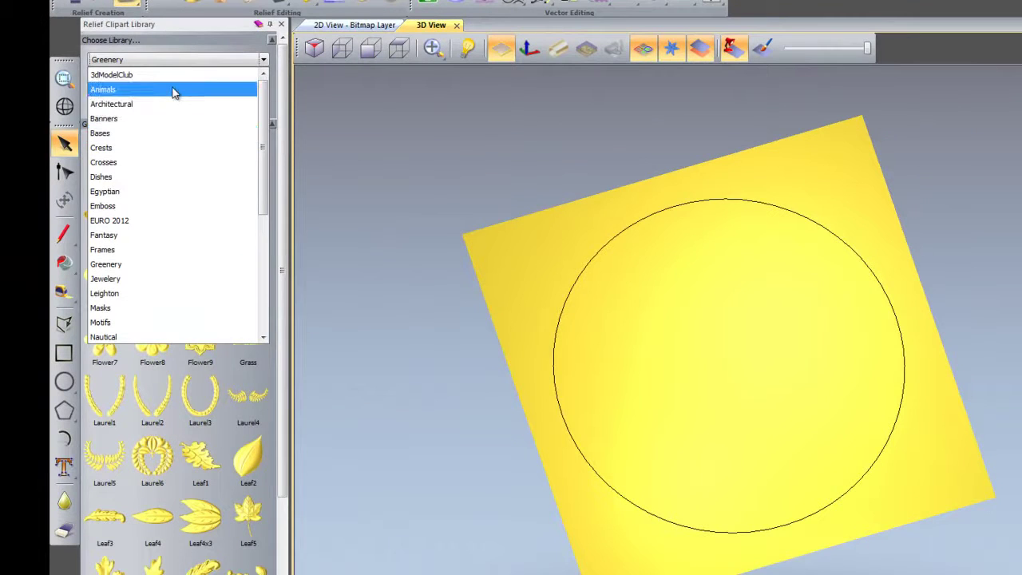
pyautogui.scroll(-6, 159, 272)
pyautogui.scroll(6, 158, 206)
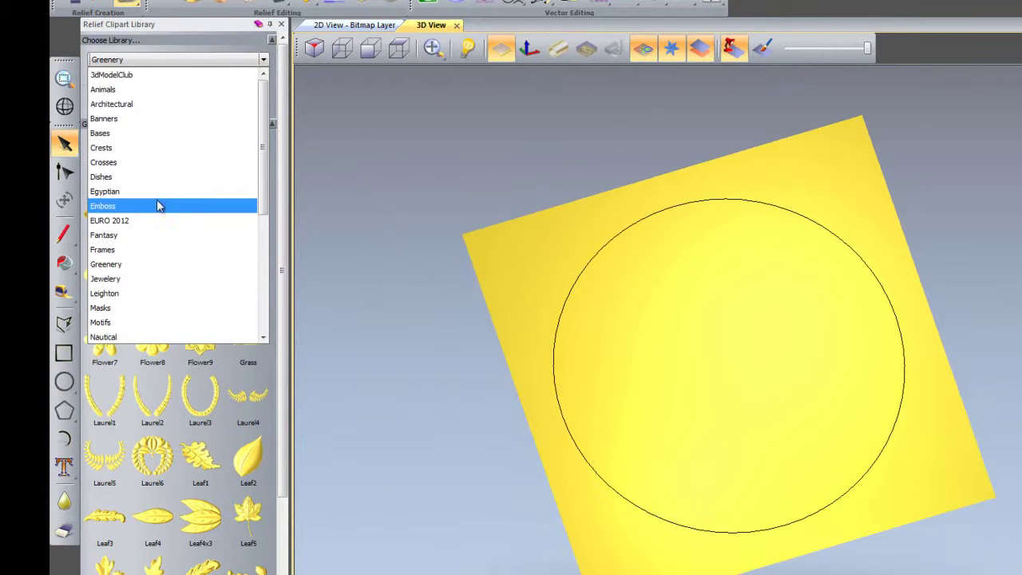
pyautogui.click(157, 90)
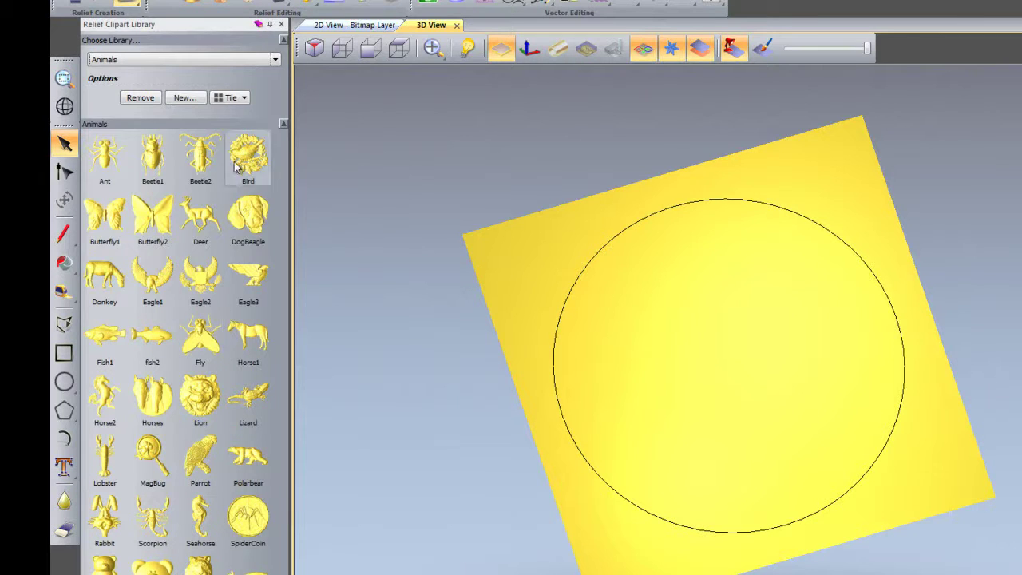
# Place the Leaf4x3 relief from the Greenery library inside the circle and scale it to about 50 × 41 mm
pyautogui.click(215, 63)
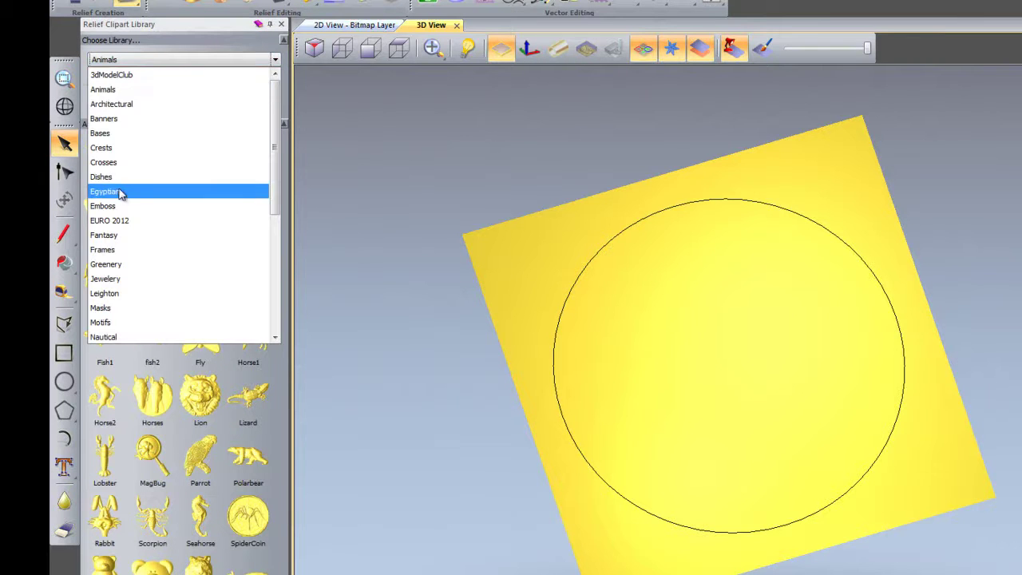
pyautogui.click(124, 264)
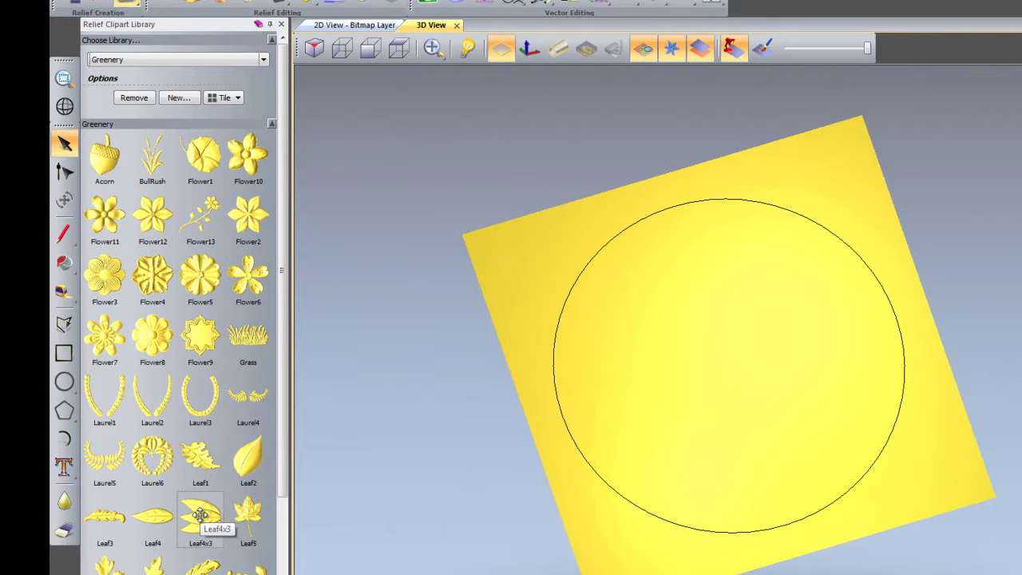
pyautogui.moveTo(200, 515); pyautogui.dragTo(726, 390)
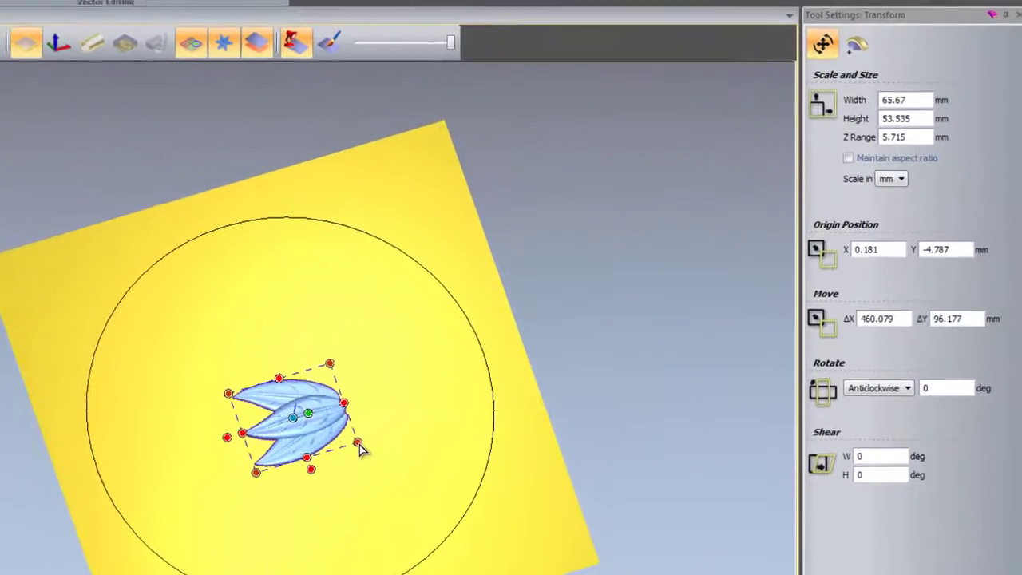
pyautogui.moveTo(357, 446); pyautogui.dragTo(324, 422)
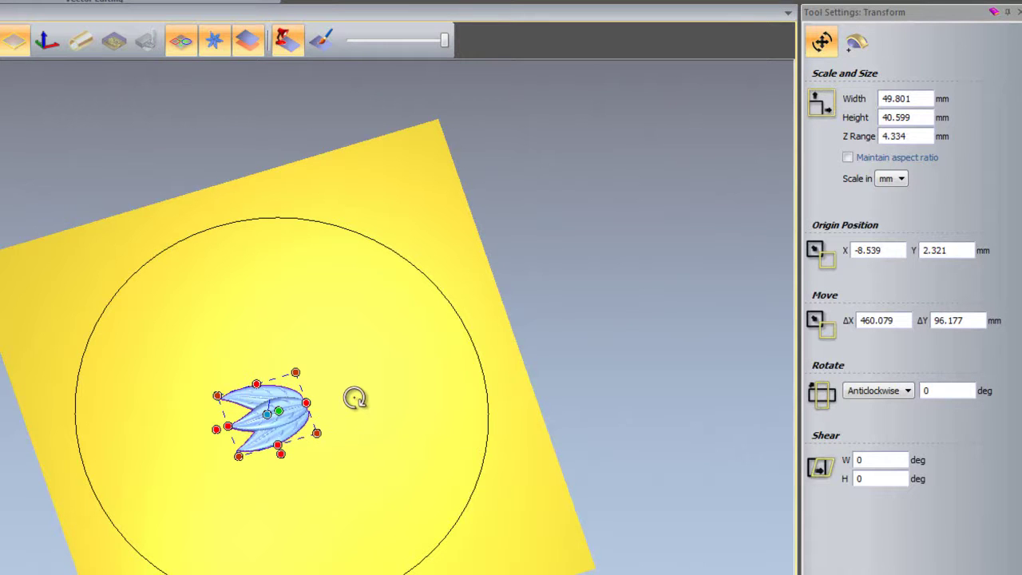
pyautogui.press('Escape')
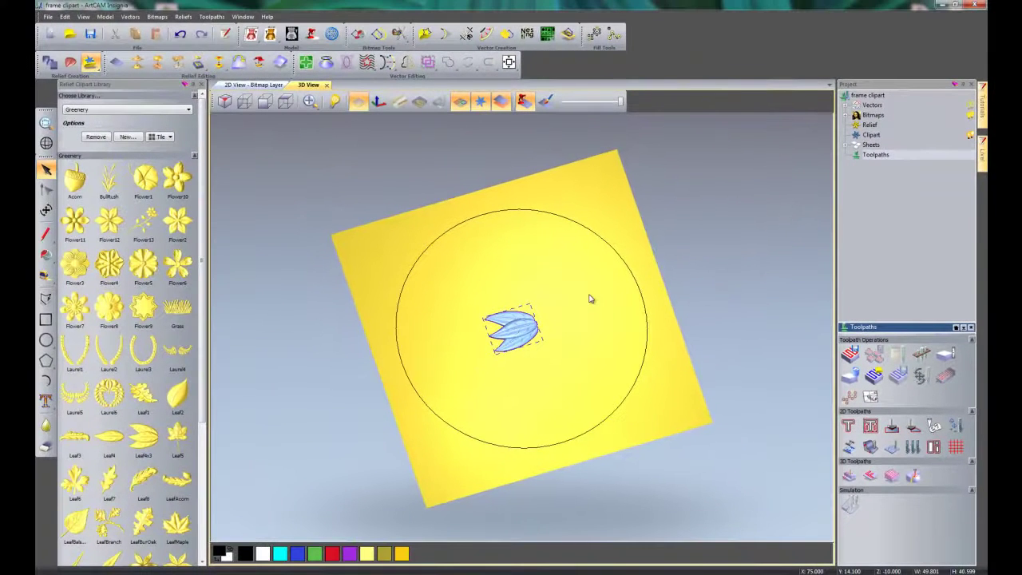
pyautogui.click(565, 307)
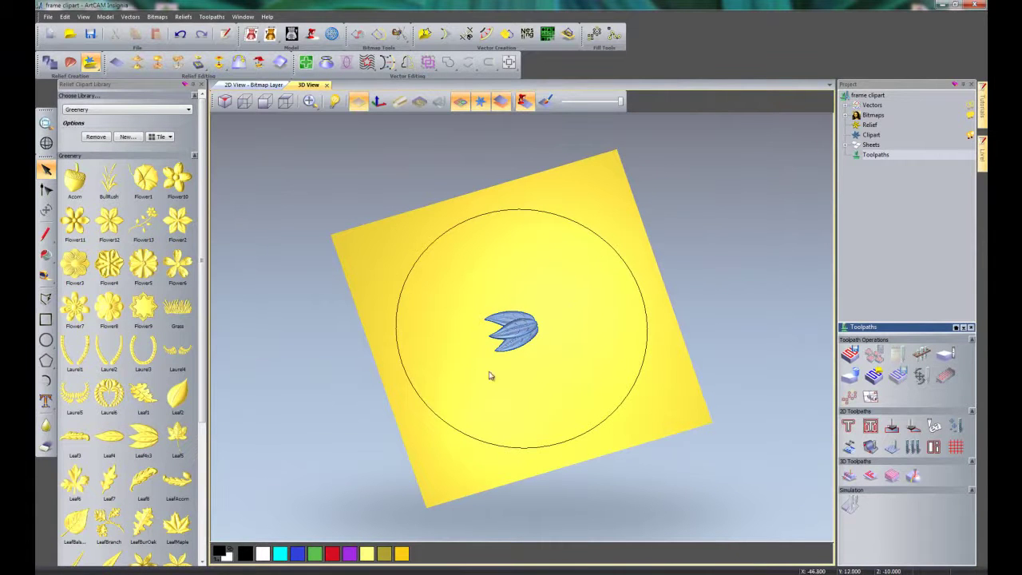
pyautogui.click(530, 341)
pyautogui.moveTo(528, 342)
pyautogui.mouseDown()
pyautogui.moveTo(619, 335)
pyautogui.moveTo(484, 352)
pyautogui.moveTo(499, 294)
pyautogui.moveTo(563, 330)
pyautogui.moveTo(535, 340)
pyautogui.mouseUp()
pyautogui.scroll(2, 535, 340)
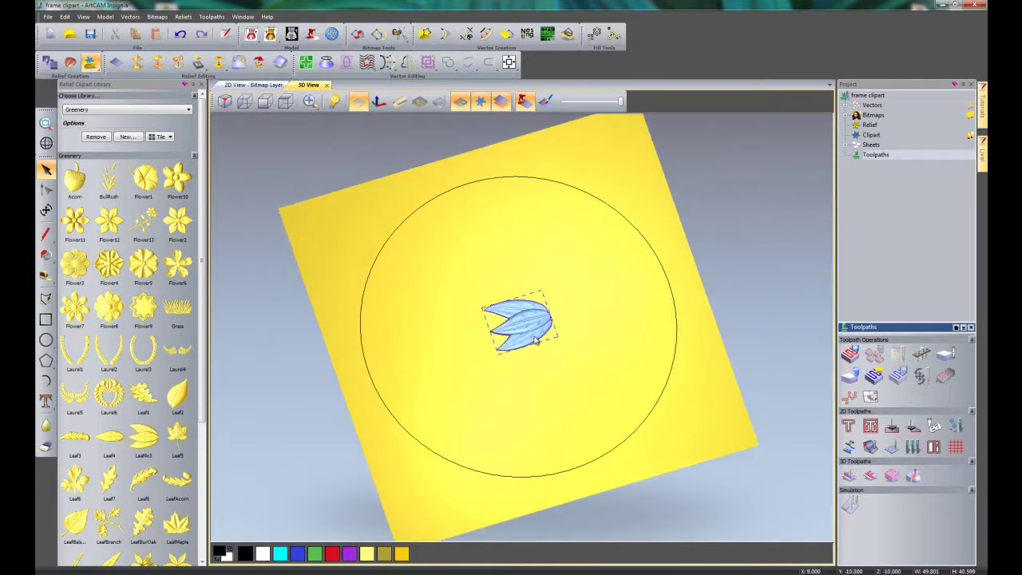
pyautogui.click(549, 340)
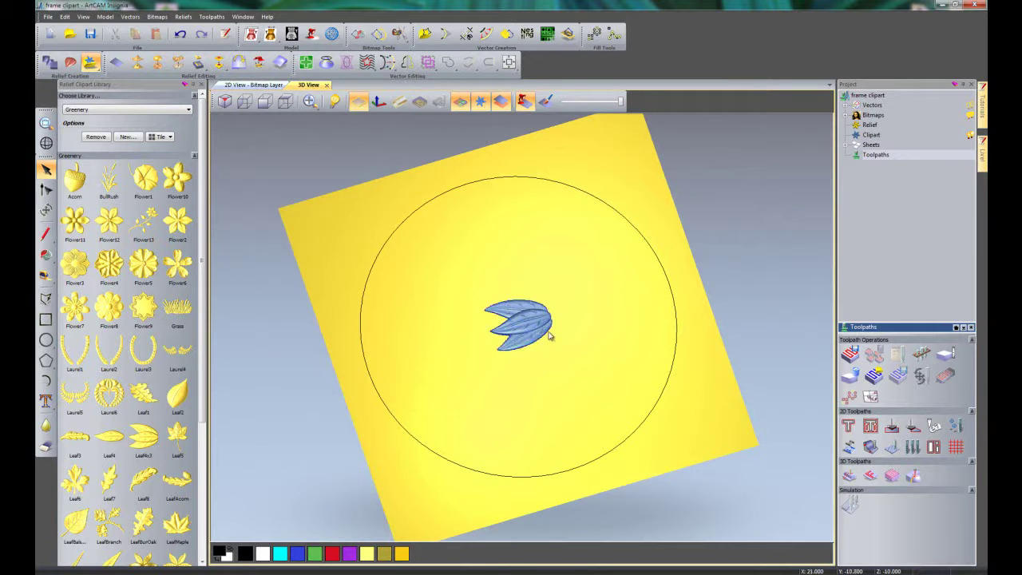
pyautogui.click(549, 335)
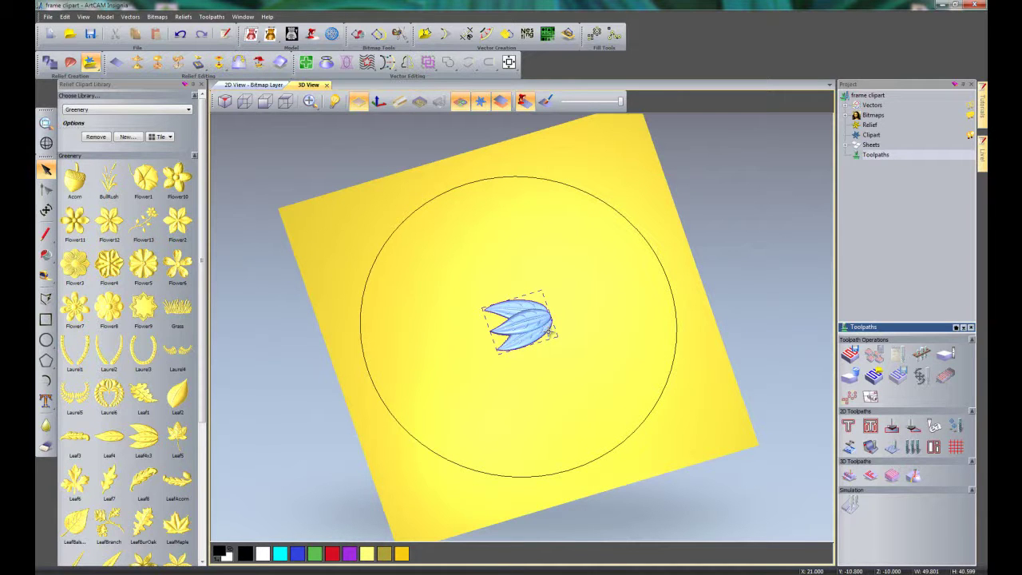
pyautogui.click(597, 349)
pyautogui.click(536, 321)
pyautogui.click(541, 342)
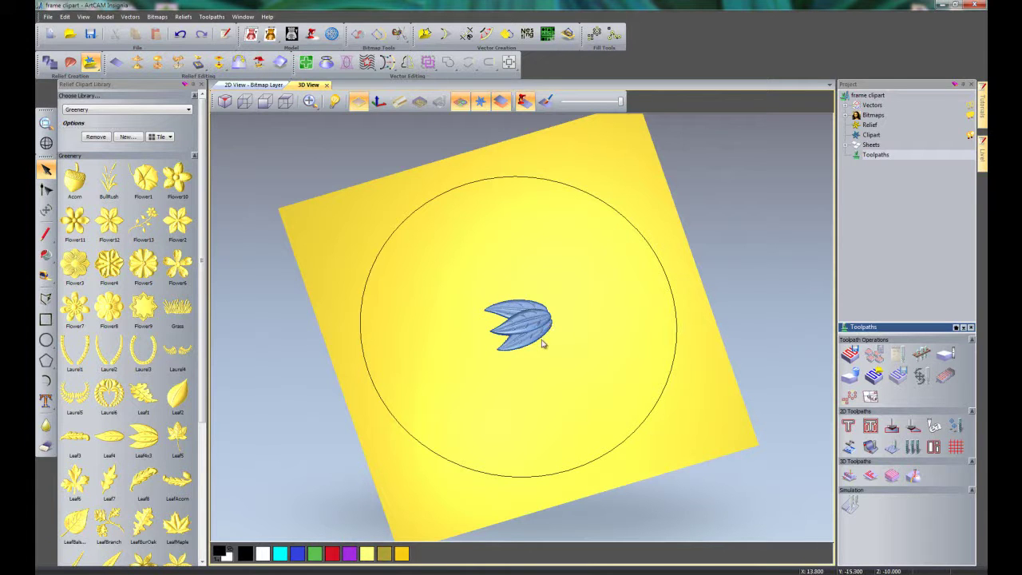
# Paste 25 copies of the leaf cluster along the circle with Paste Along a Curve
pyautogui.click(542, 341)
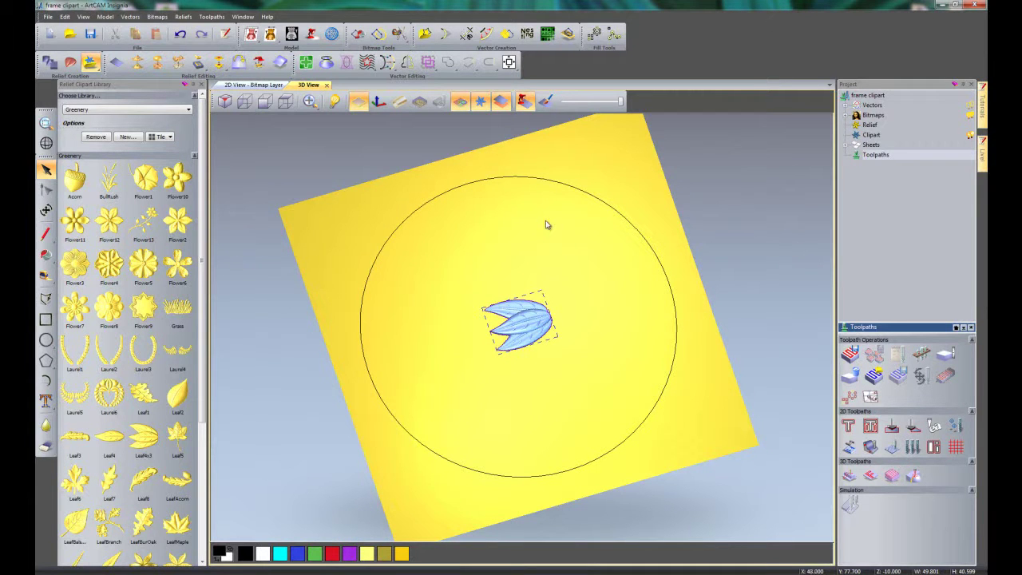
pyautogui.click(570, 182)
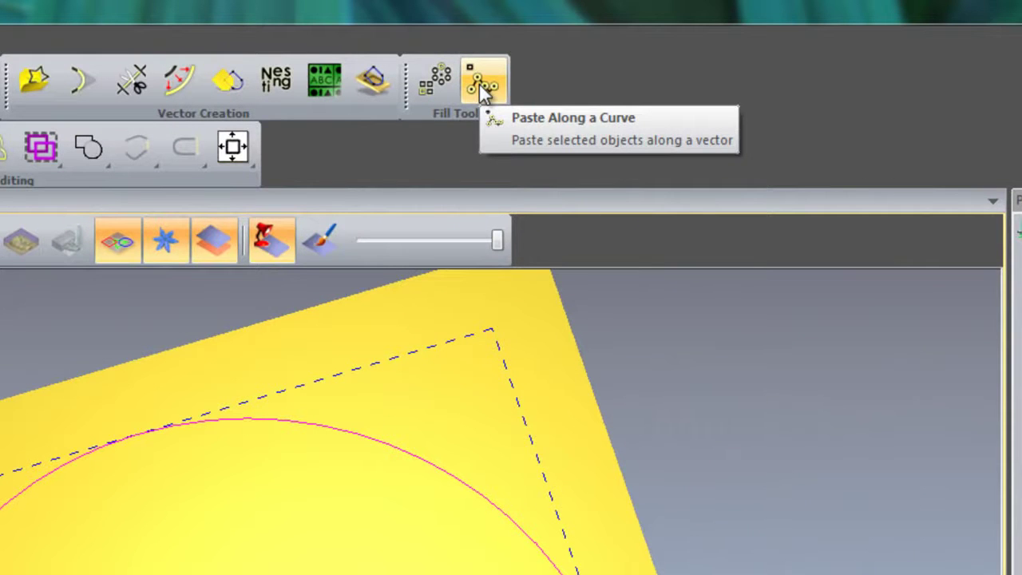
pyautogui.click(481, 85)
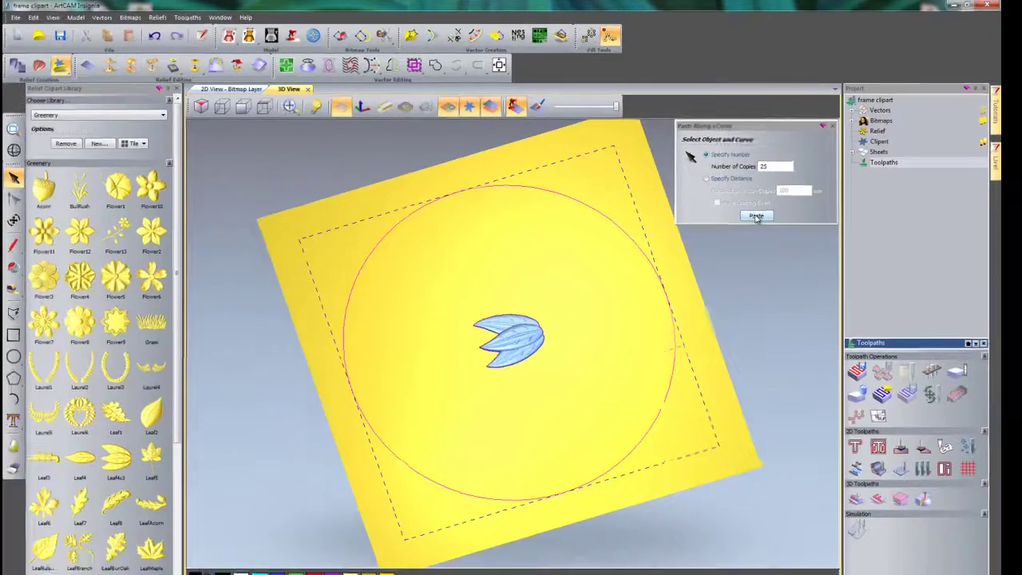
pyautogui.click(757, 216)
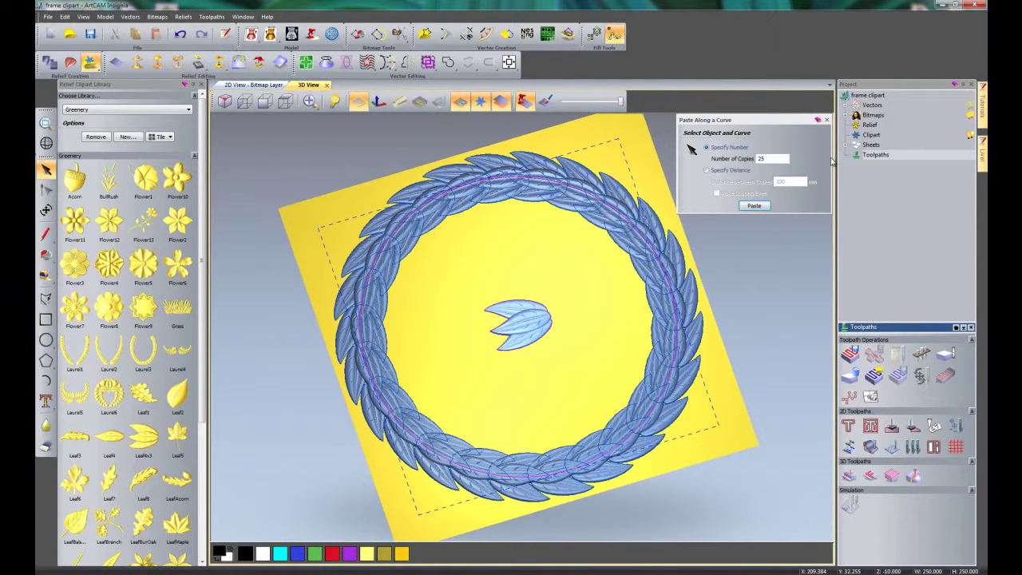
pyautogui.click(827, 120)
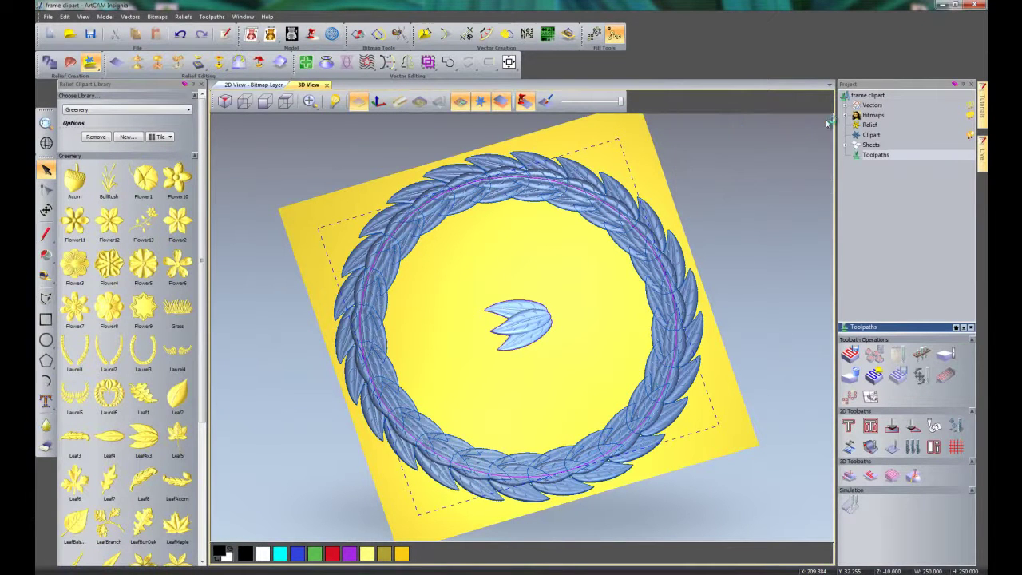
# Delete the original leaf cluster in the middle of the wreath
pyautogui.click(592, 295)
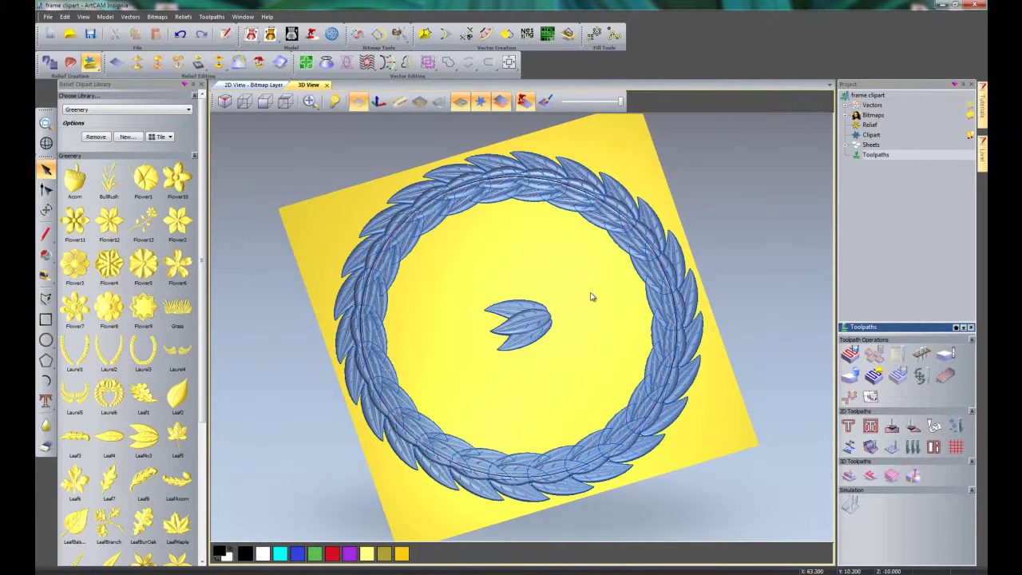
pyautogui.click(549, 323)
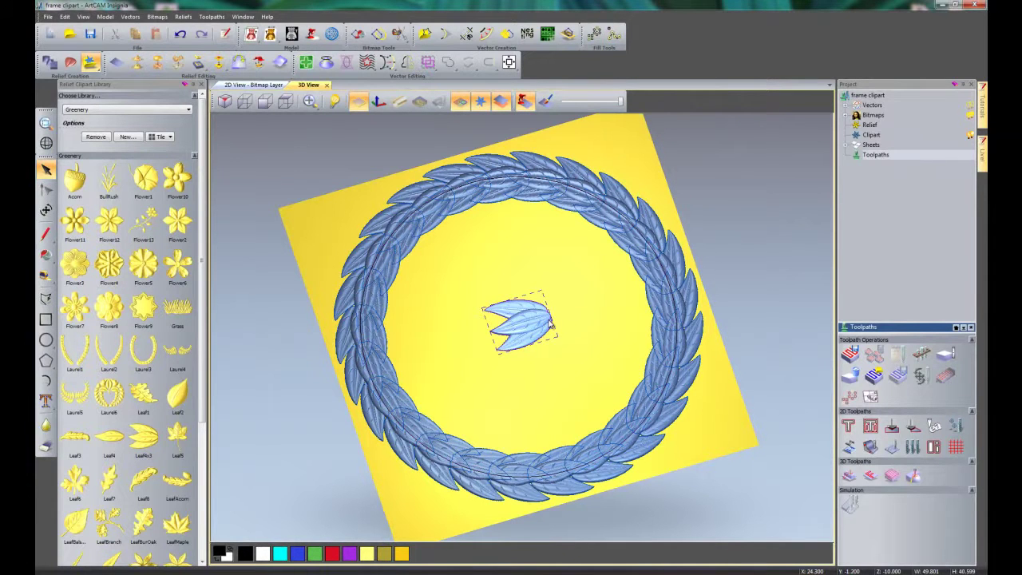
pyautogui.press('Delete')
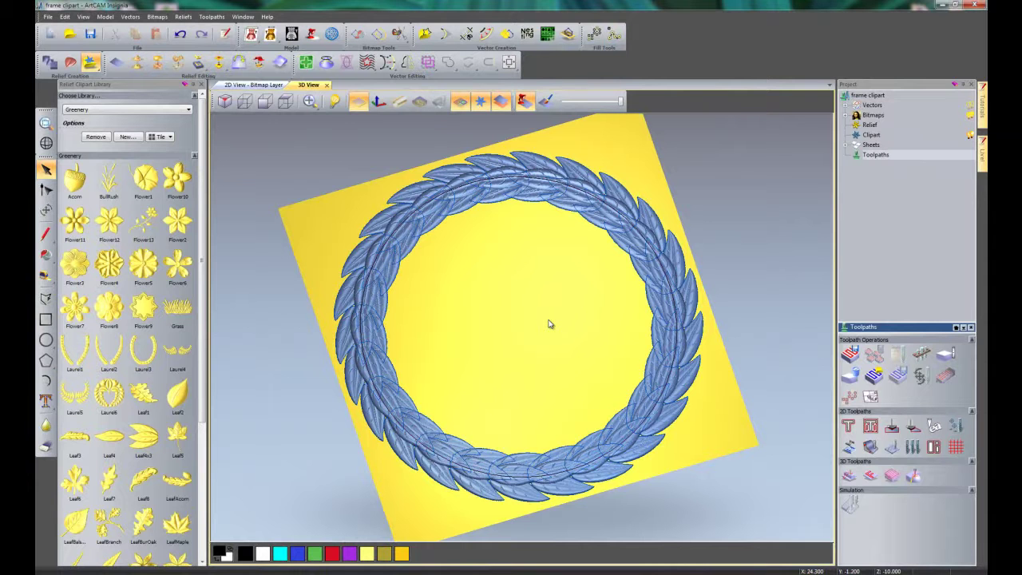
# Move the whole leaf wreath away from the circle and centre it back in the model
pyautogui.click(433, 234)
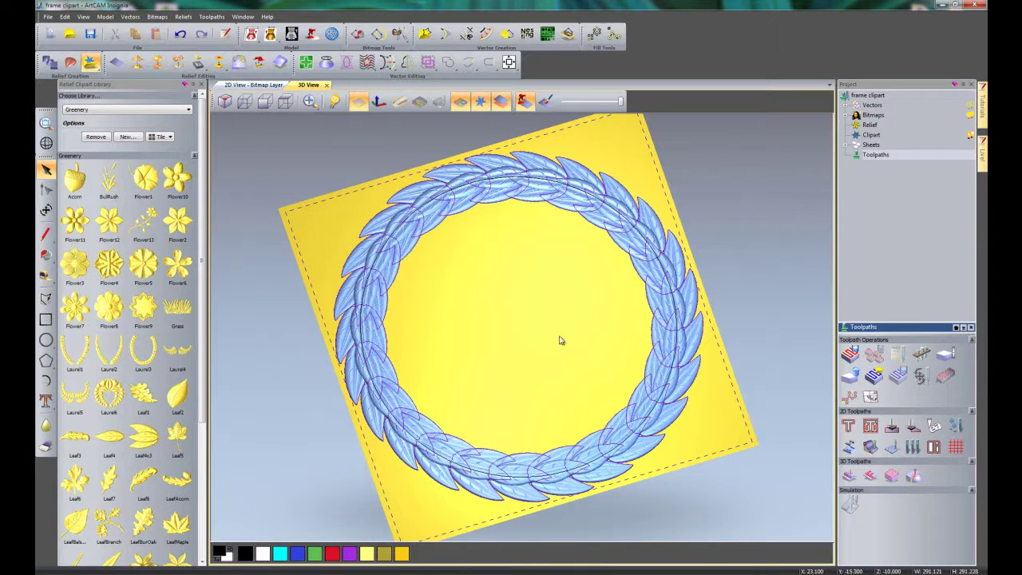
pyautogui.click(520, 374)
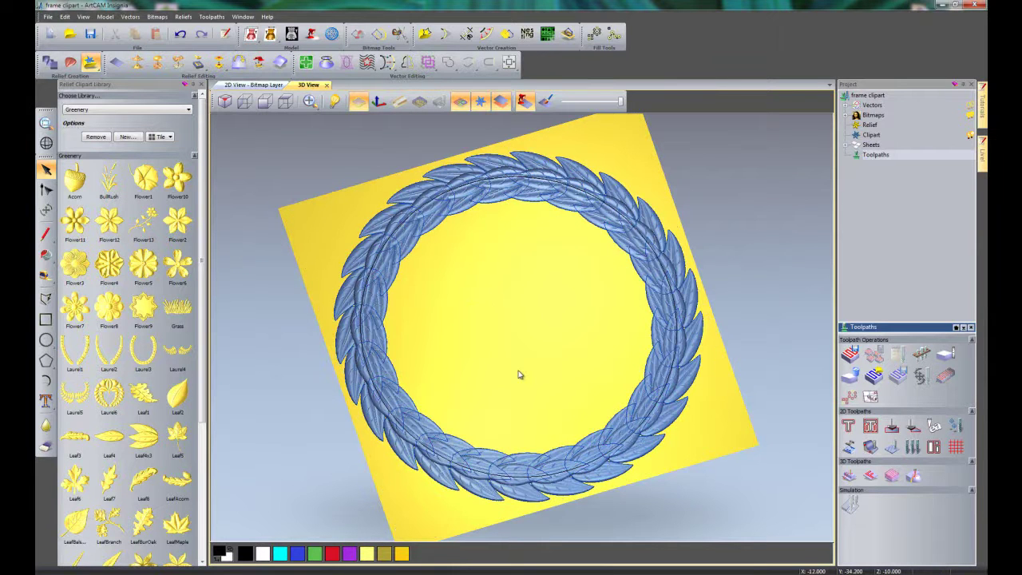
pyautogui.click(502, 207)
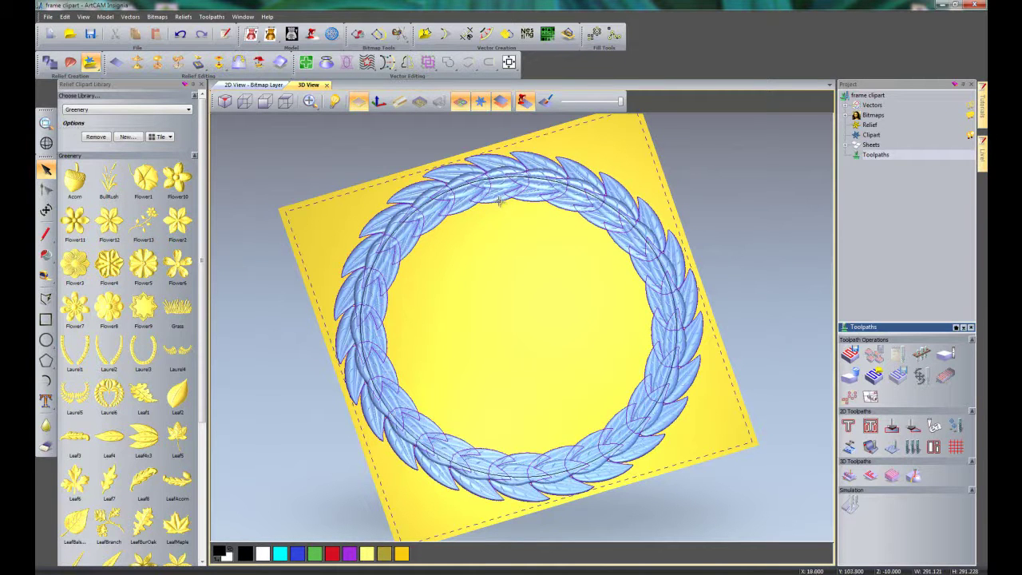
pyautogui.moveTo(501, 207); pyautogui.dragTo(605, 276)
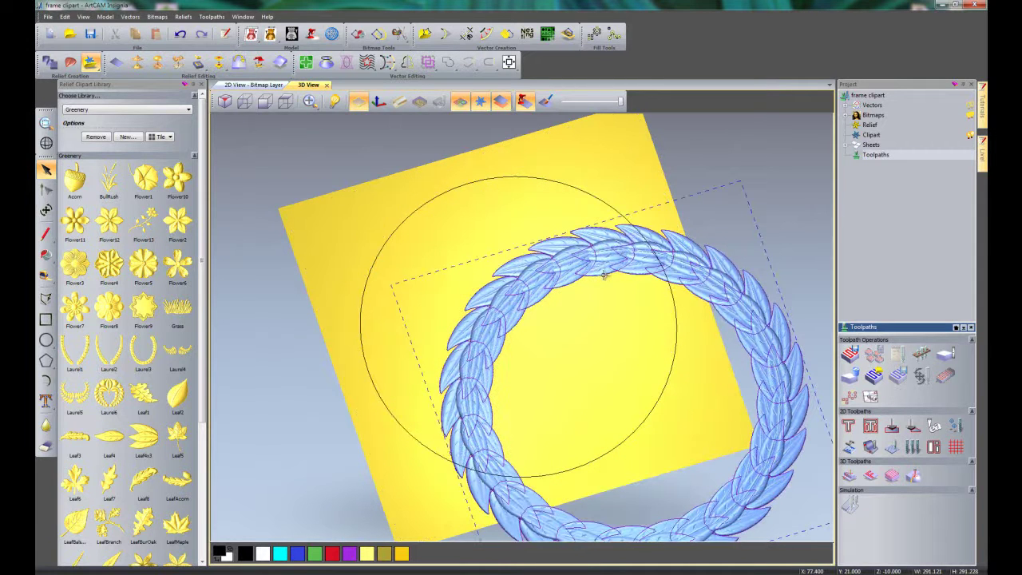
pyautogui.click(509, 62)
pyautogui.click(508, 291)
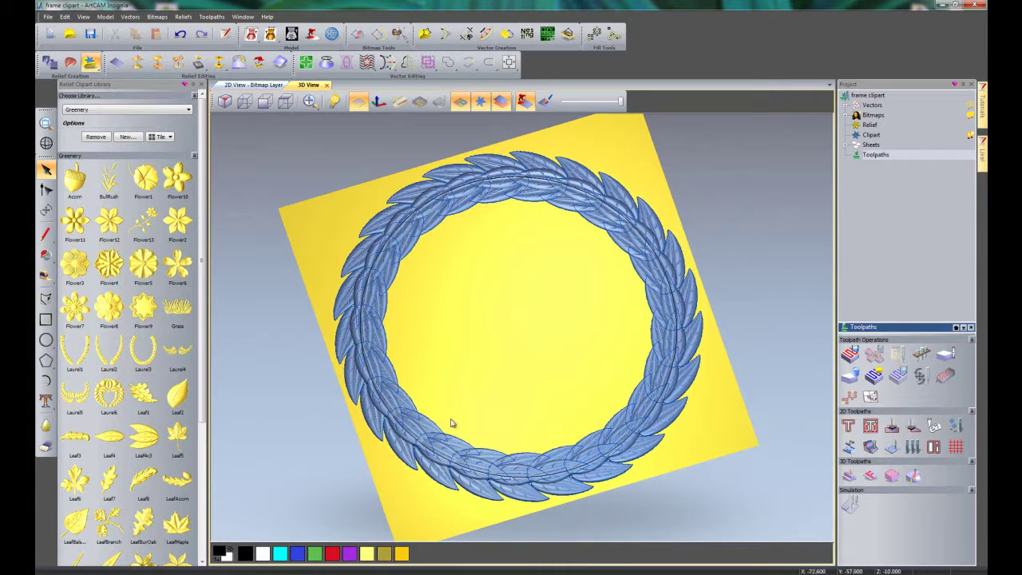
# Place the Flower4 relief over the lower-left part of the wreath and enlarge it to about 101 × 98 mm
pyautogui.click(285, 103)
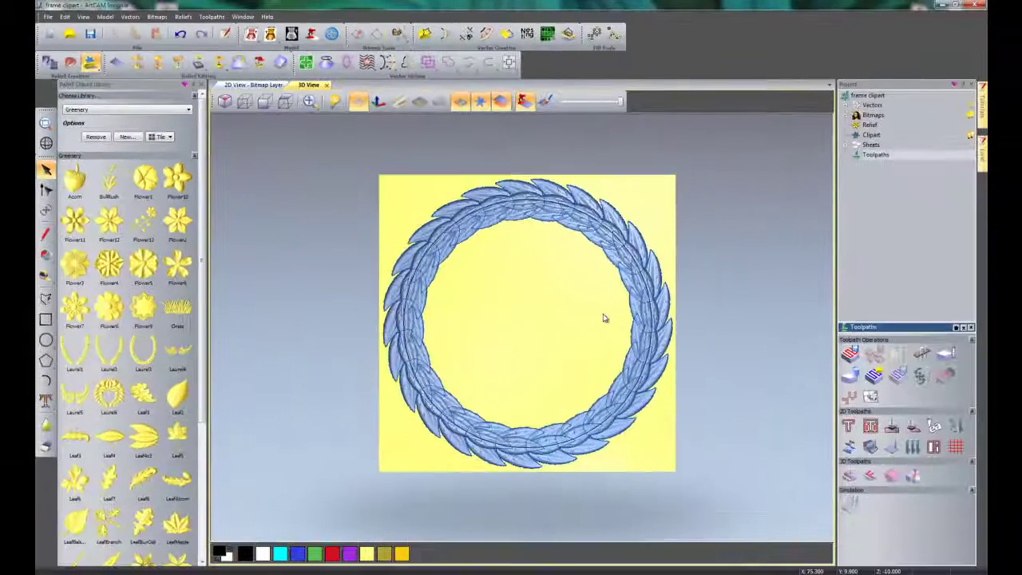
pyautogui.scroll(2, 604, 317)
pyautogui.moveTo(565, 335); pyautogui.dragTo(551, 347, button='middle')
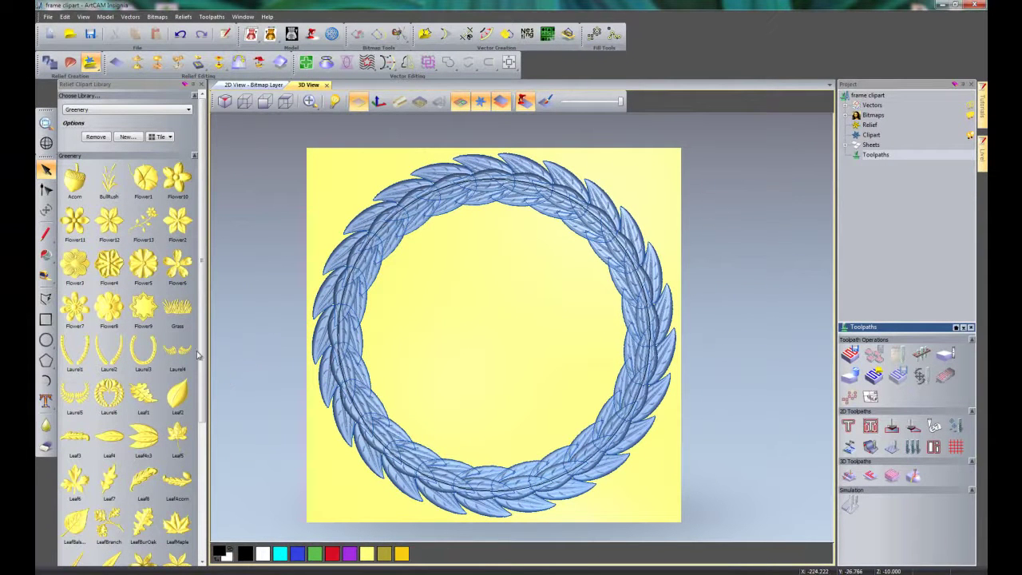
pyautogui.moveTo(109, 261); pyautogui.dragTo(403, 413)
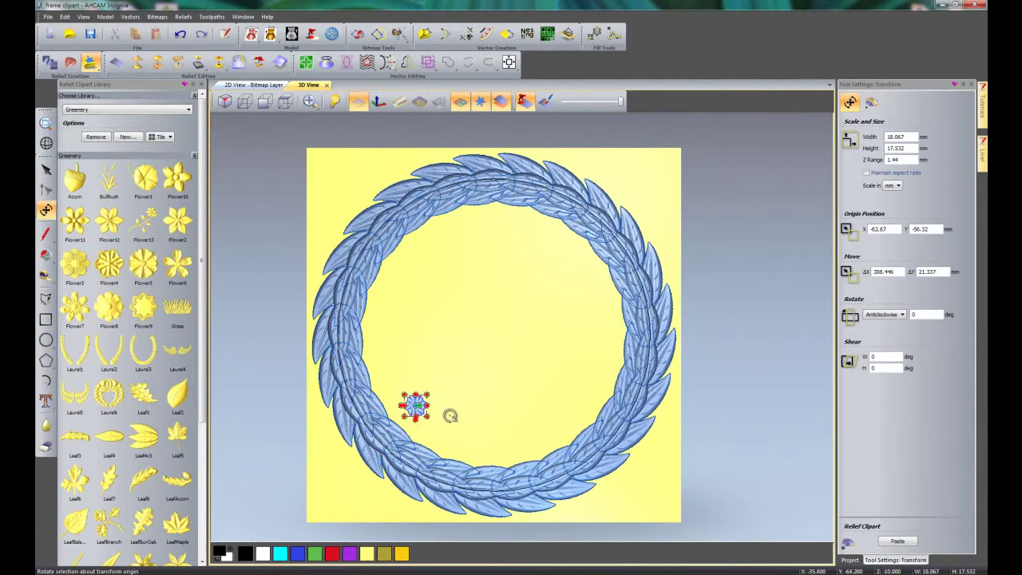
pyautogui.moveTo(429, 397); pyautogui.dragTo(534, 301)
pyautogui.moveTo(479, 373); pyautogui.dragTo(394, 465)
pyautogui.moveTo(390, 465); pyautogui.dragTo(396, 459)
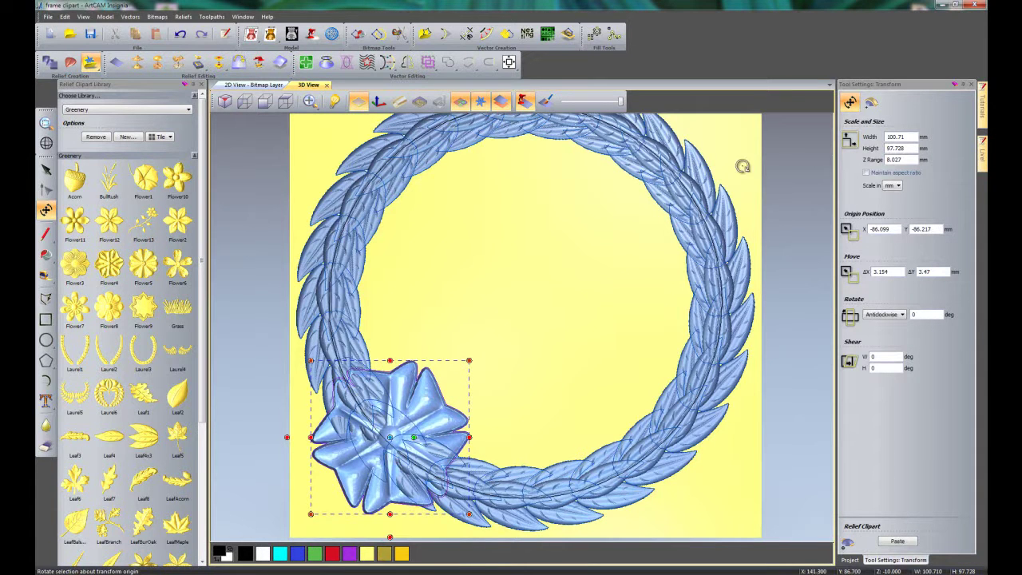
# Set the flower's Z range to 5 mm
pyautogui.press('0')
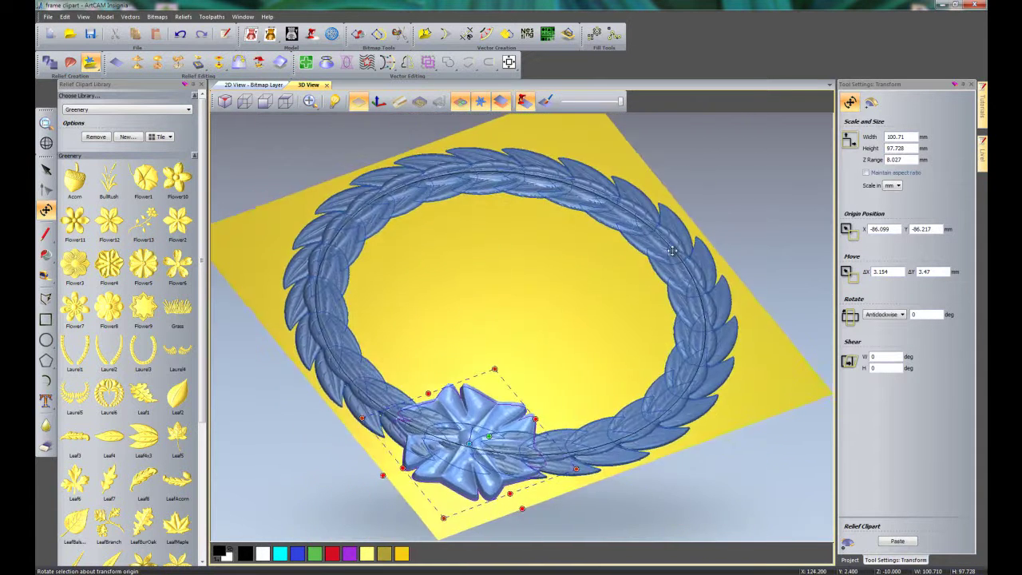
pyautogui.scroll(2, 479, 479)
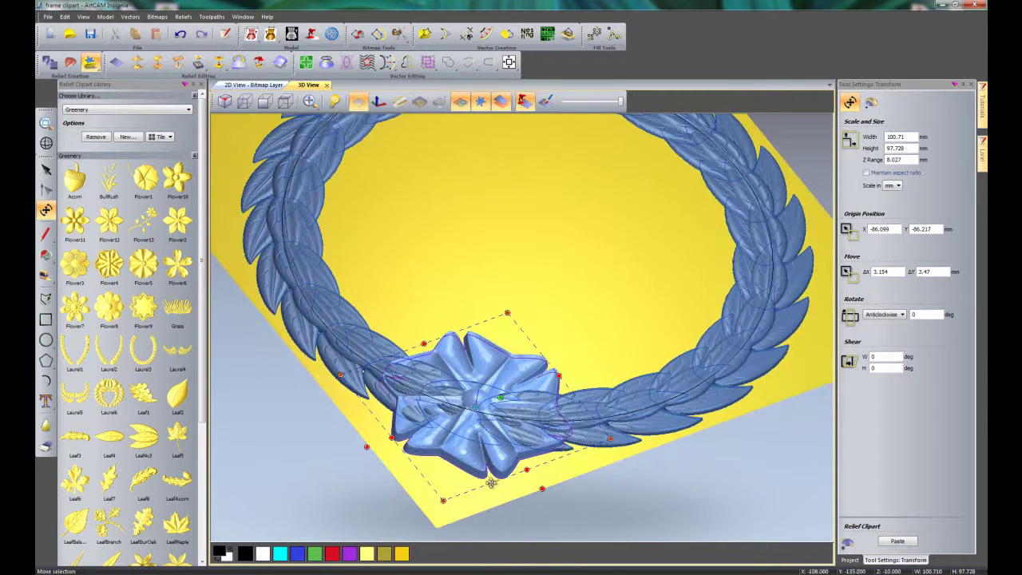
pyautogui.scroll(4, 491, 479)
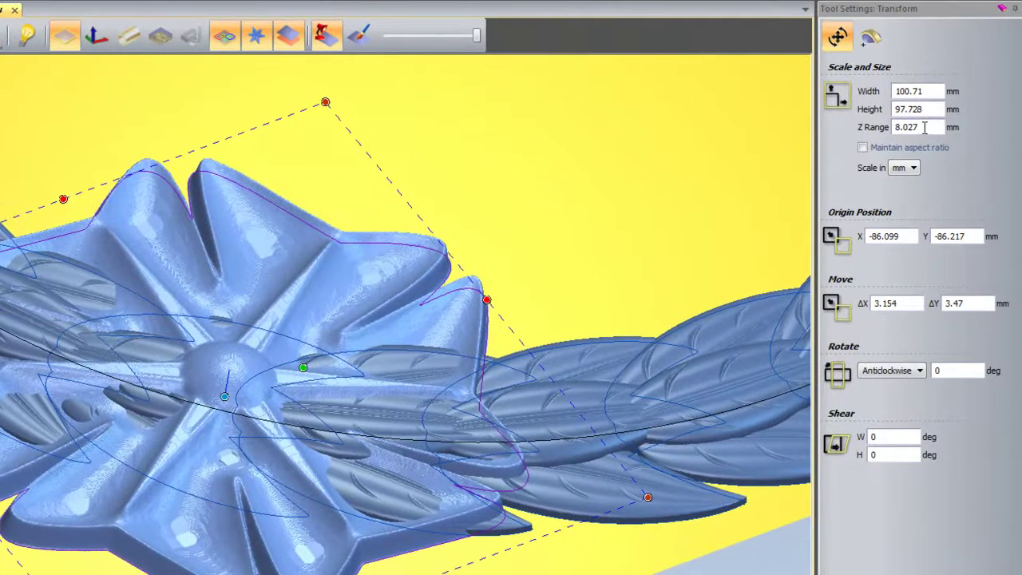
pyautogui.moveTo(925, 128); pyautogui.dragTo(882, 134)
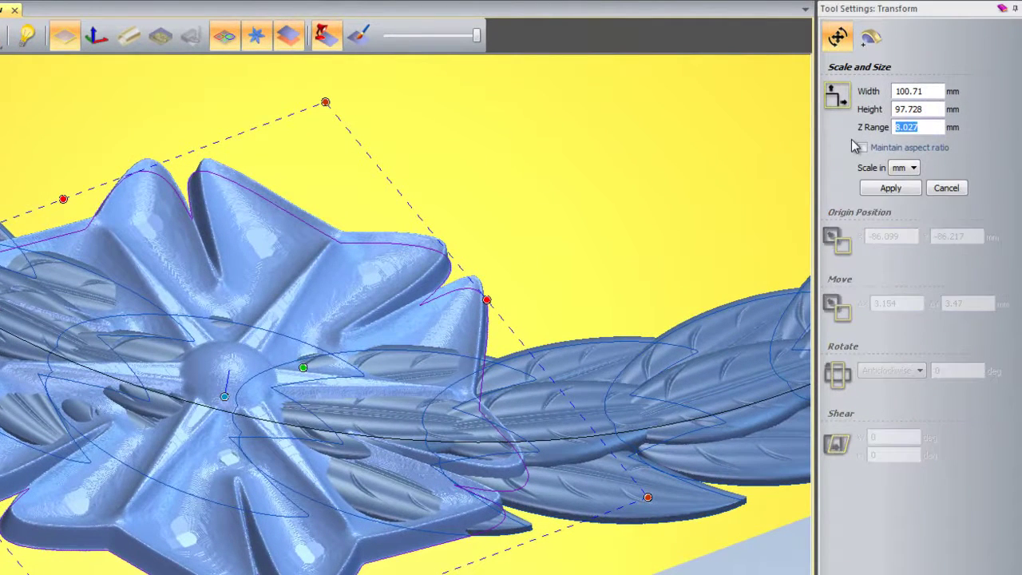
pyautogui.write('5')
pyautogui.click(888, 189)
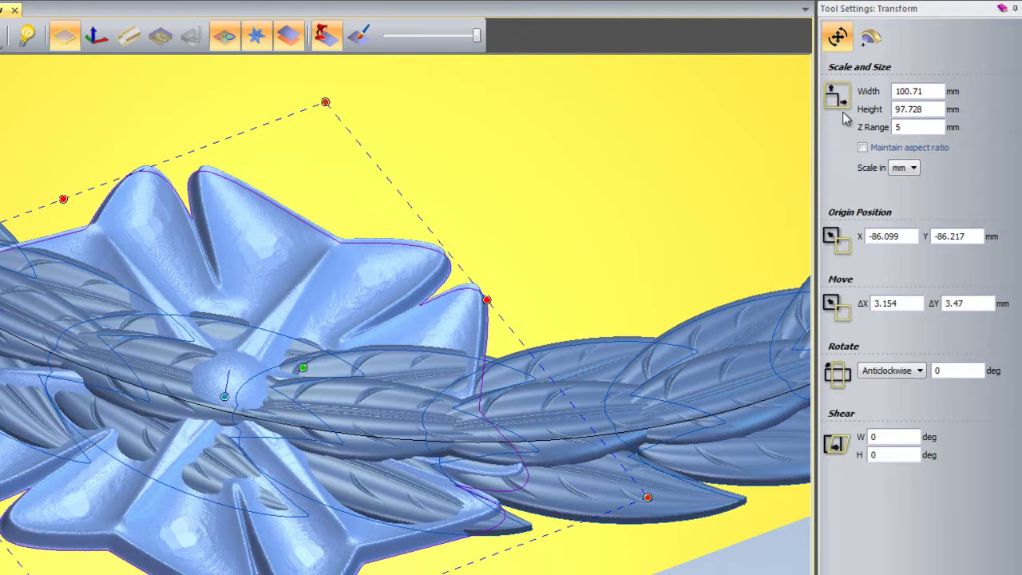
# Set the flower's Add Flush height to 5 mm from the relief zero plane and paste it into the relief
pyautogui.click(869, 41)
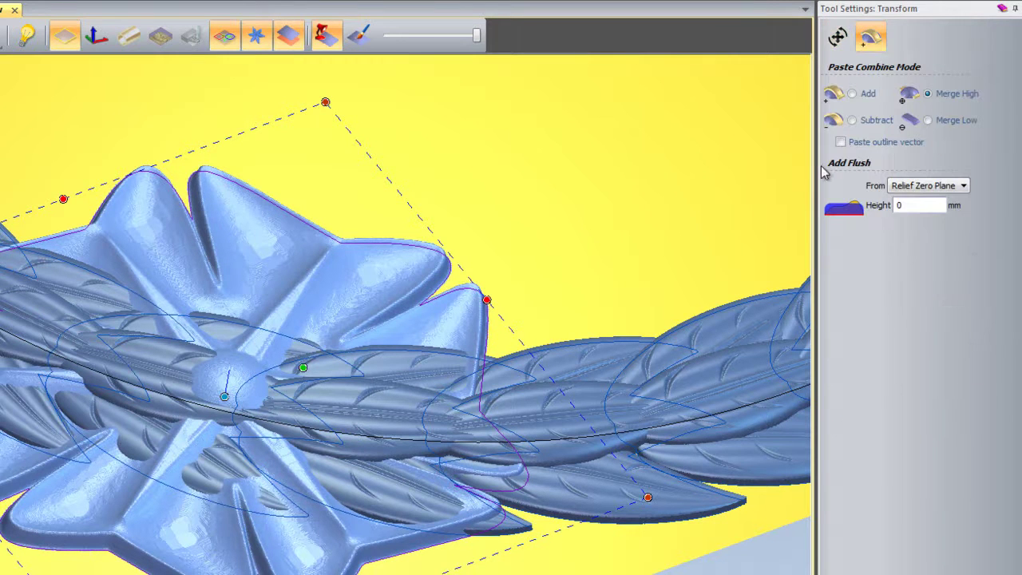
pyautogui.doubleClick(899, 206)
pyautogui.write('5')
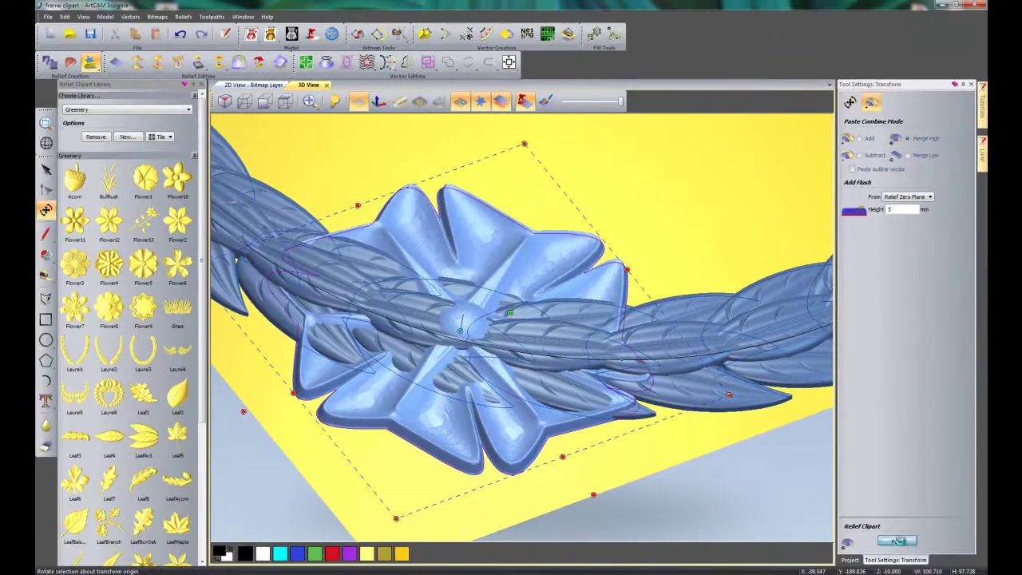
pyautogui.press('Return')
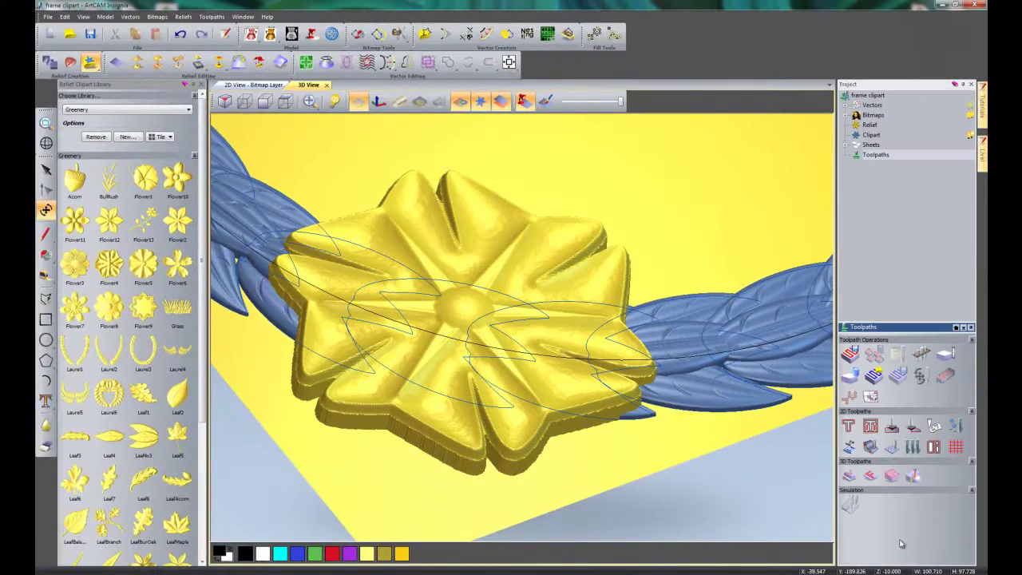
# Select all the leaf clipart pieces of the wreath and paste them into the relief
pyautogui.scroll(-5, 516, 396)
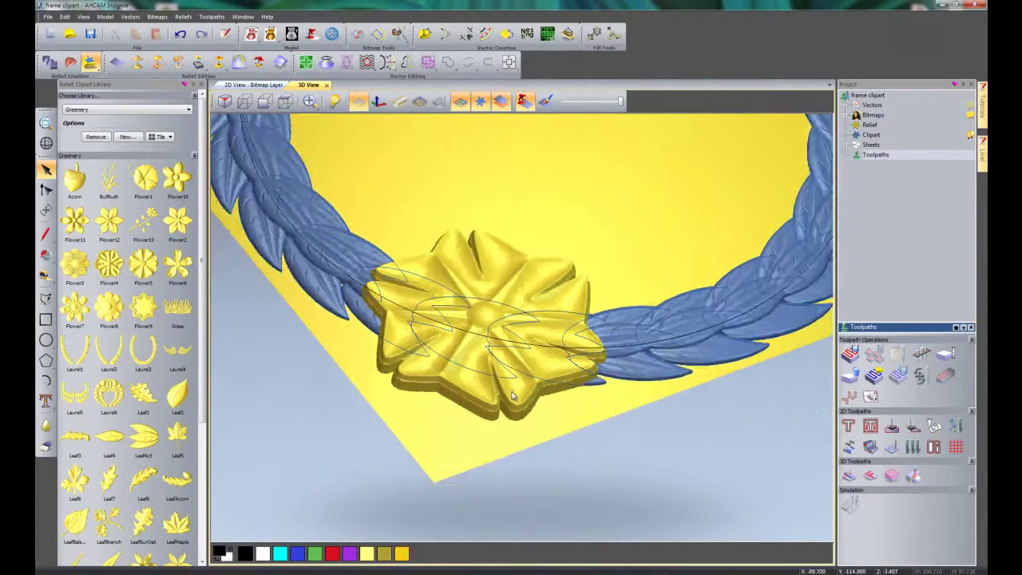
pyautogui.moveTo(584, 303); pyautogui.dragTo(564, 418)
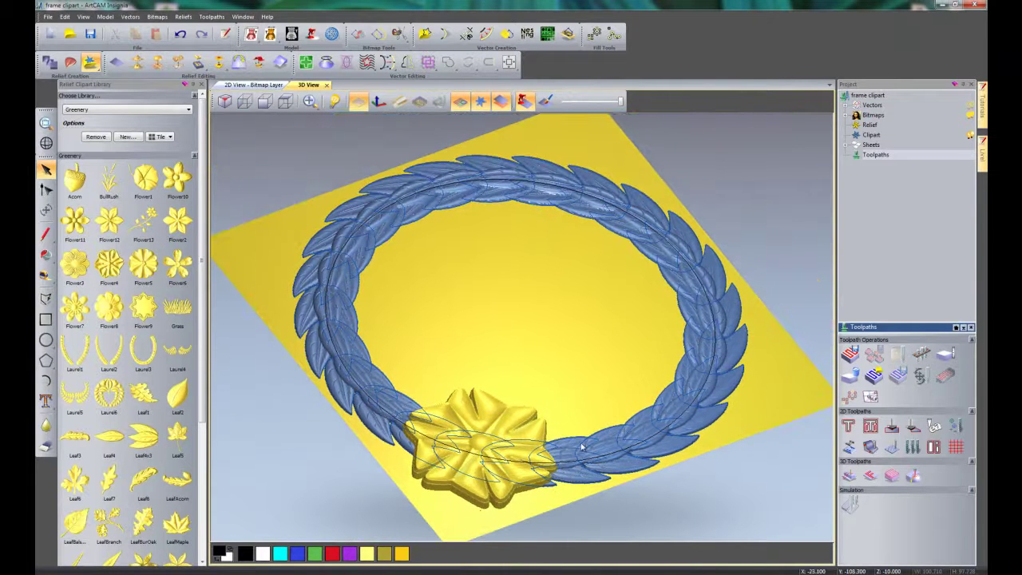
pyautogui.hotkey('ctrl', 'a')
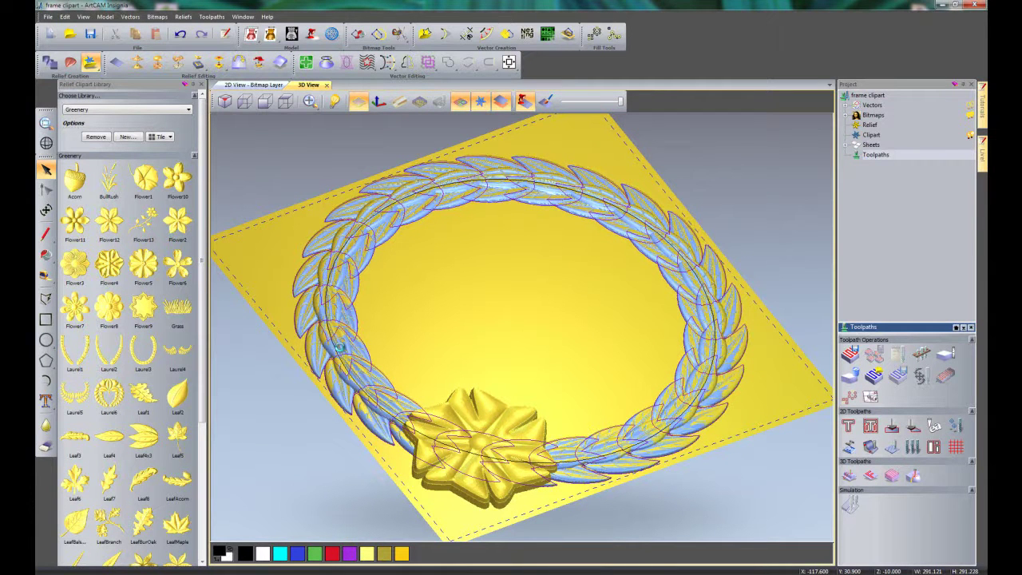
pyautogui.click(551, 275)
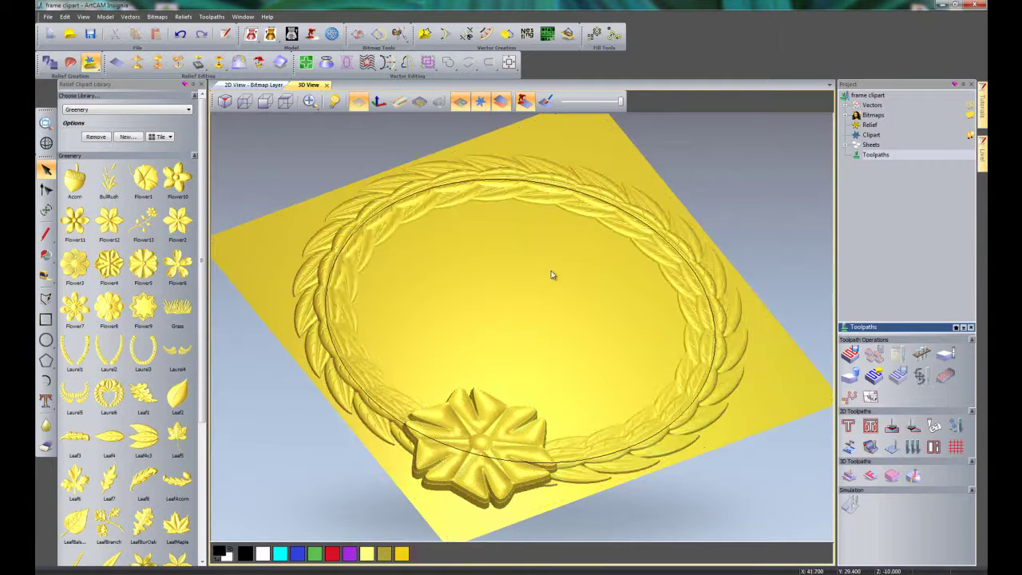
# Delete the circle vector running through the wreath
pyautogui.moveTo(647, 324); pyautogui.dragTo(558, 410)
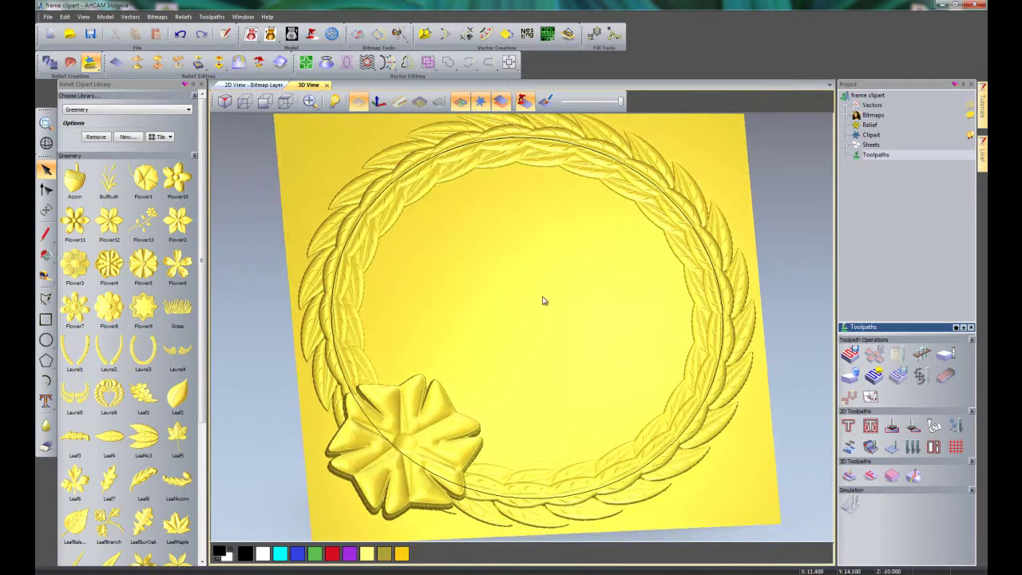
pyautogui.click(381, 196)
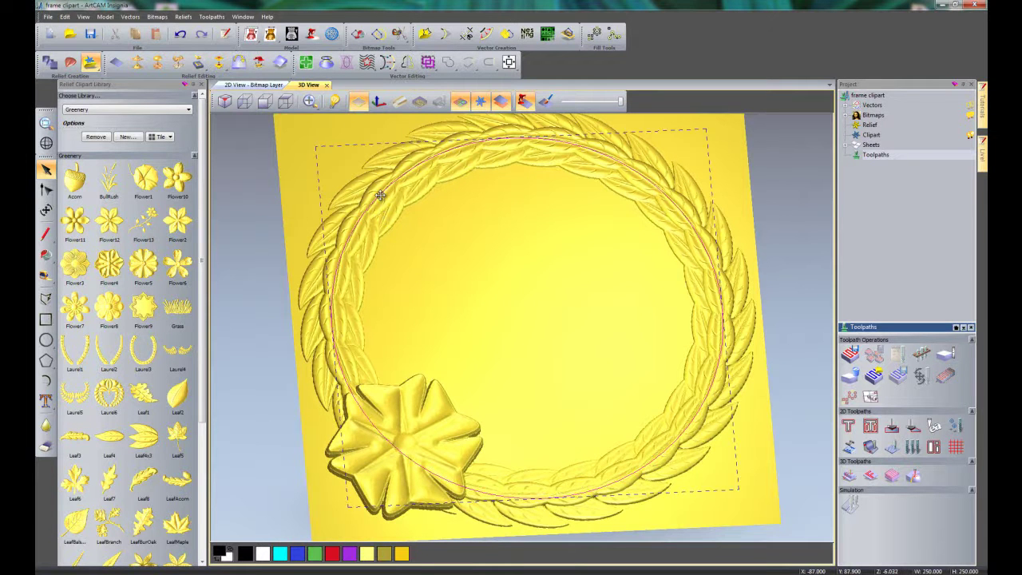
pyautogui.click(381, 199)
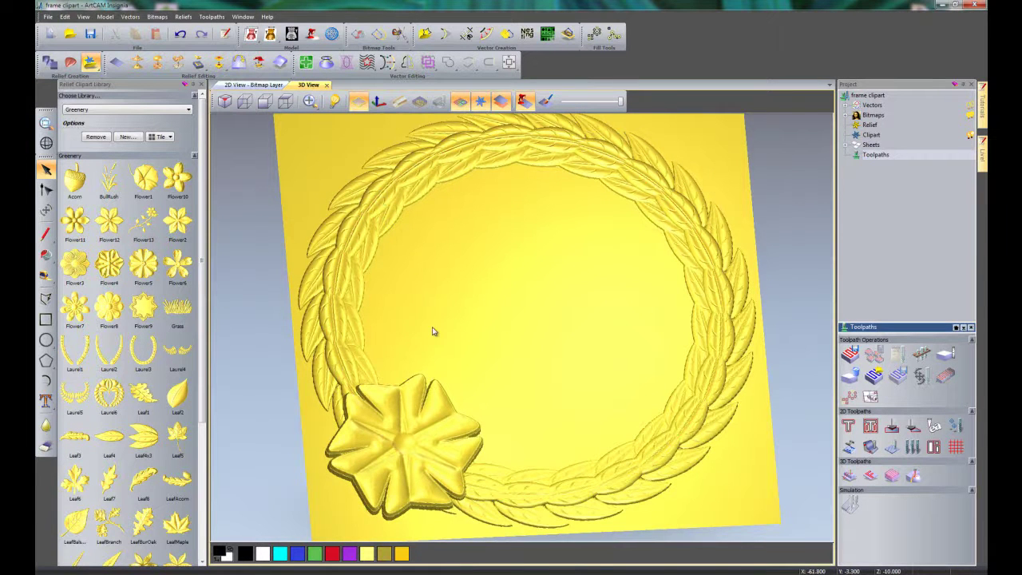
# Place the Flower12 relief just above the large flower, shrink it to about 60 × 52 mm and set its Z range to 2.5 mm
pyautogui.moveTo(437, 333); pyautogui.dragTo(570, 442)
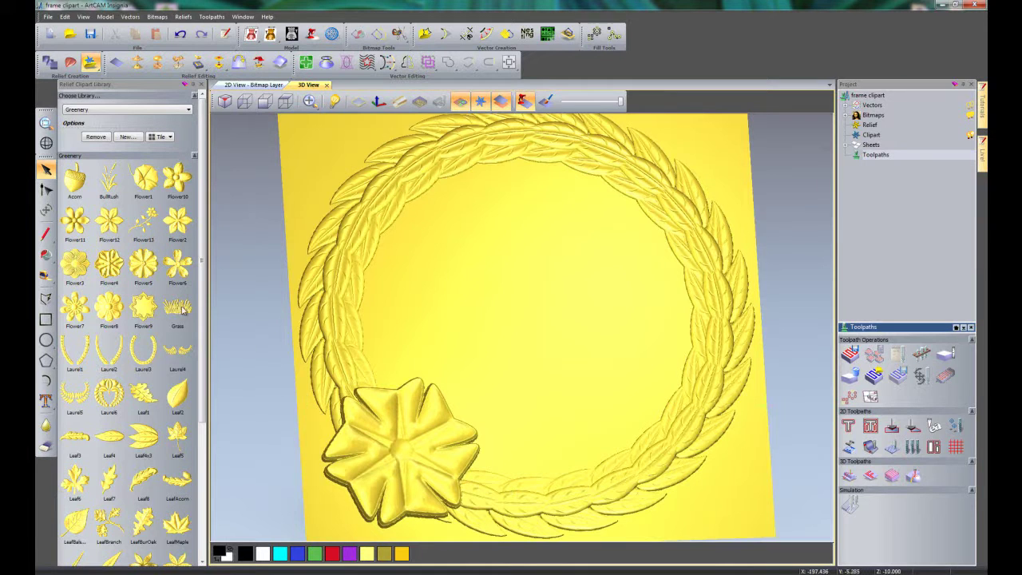
pyautogui.moveTo(109, 220); pyautogui.dragTo(385, 404)
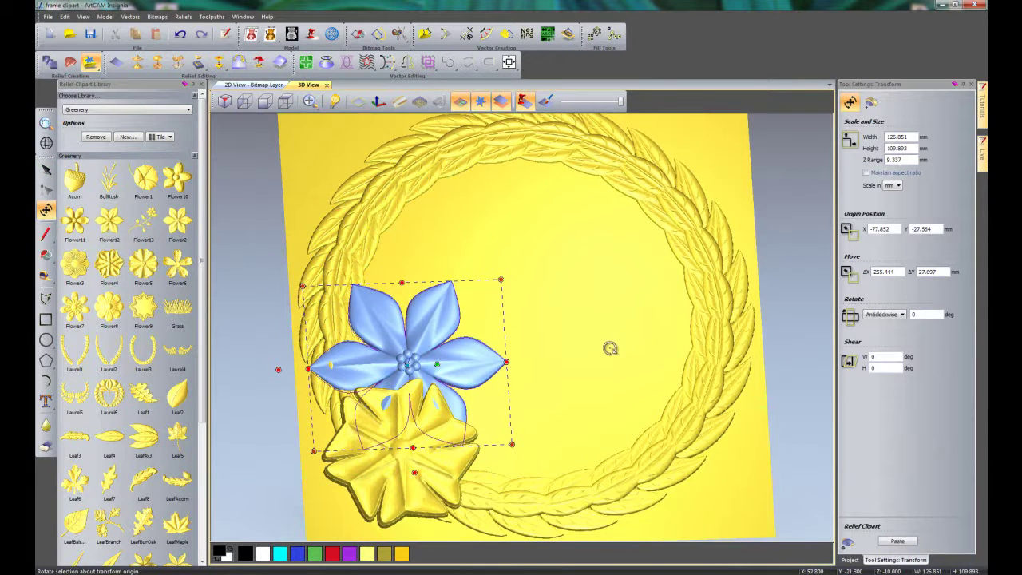
pyautogui.moveTo(500, 280); pyautogui.dragTo(394, 356)
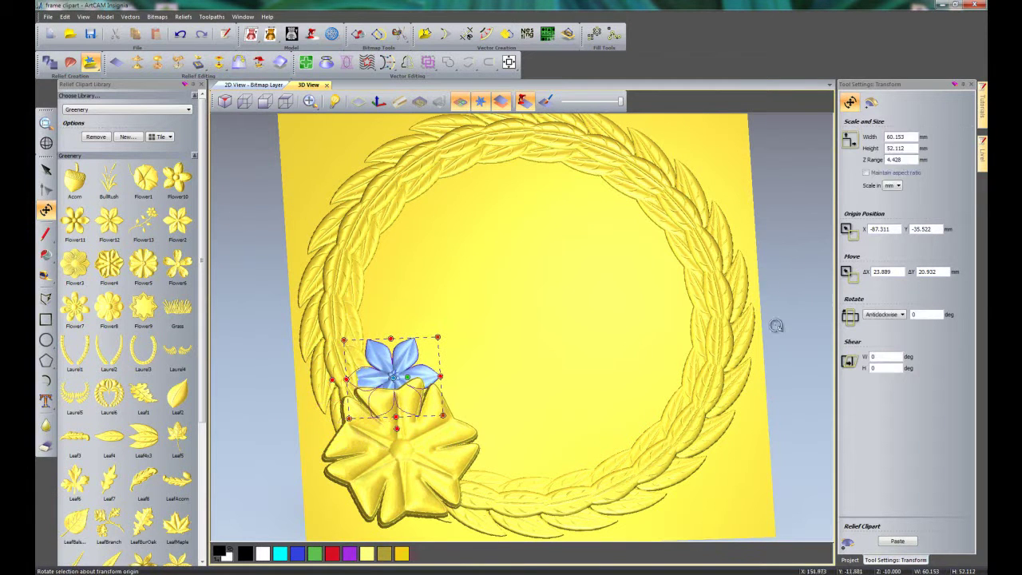
pyautogui.click(907, 162)
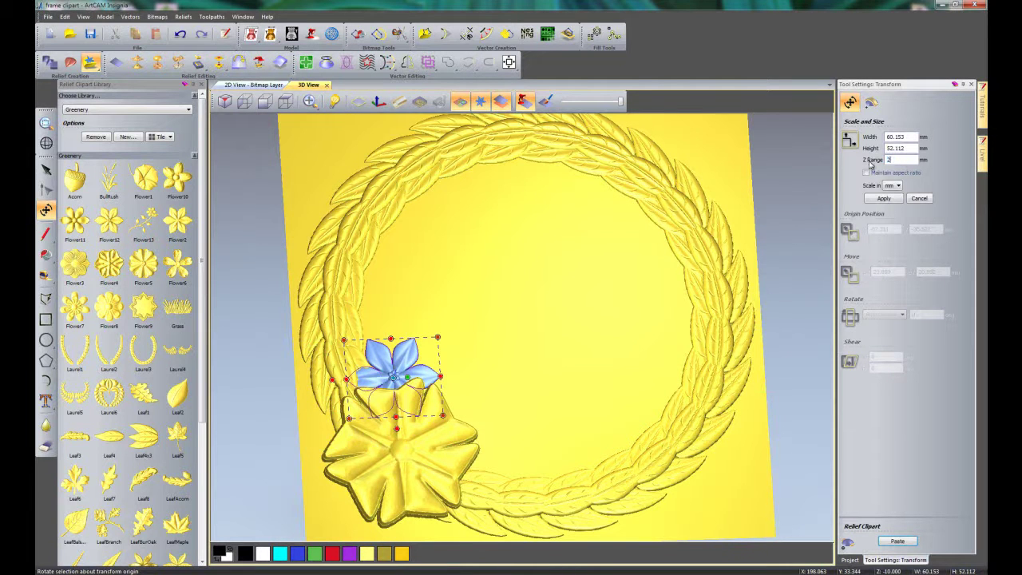
pyautogui.click(882, 199)
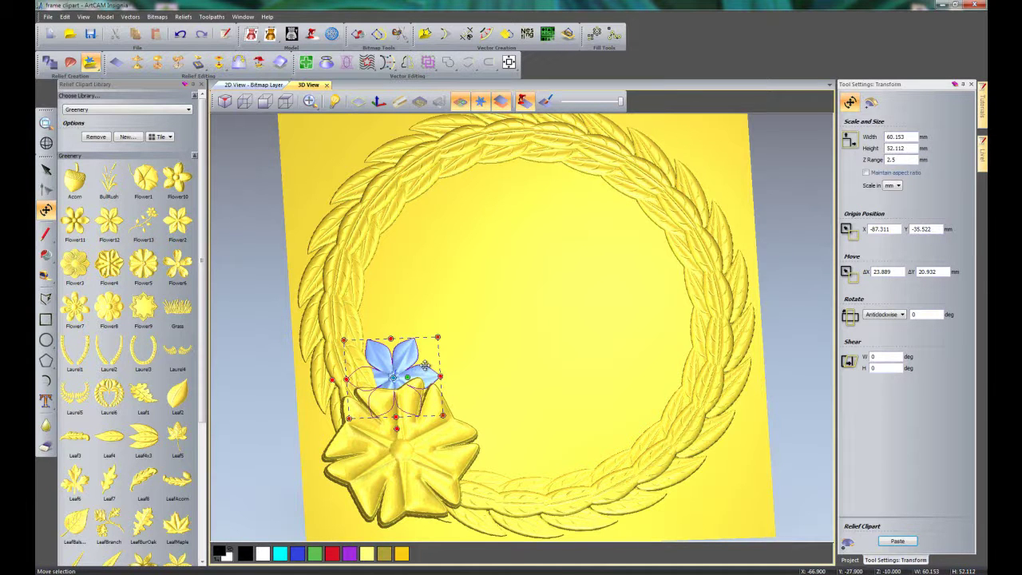
# Copy the small flower twice around the large flower's inner edge, rotating the middle copy clockwise by about 26 degrees
pyautogui.moveTo(425, 365); pyautogui.dragTo(520, 449)
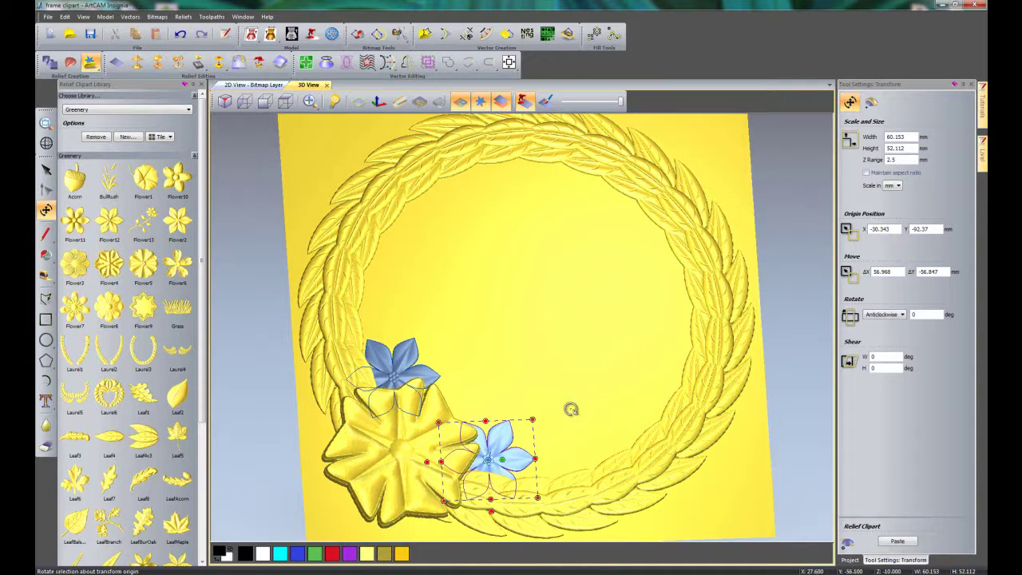
pyautogui.moveTo(521, 449); pyautogui.dragTo(491, 389)
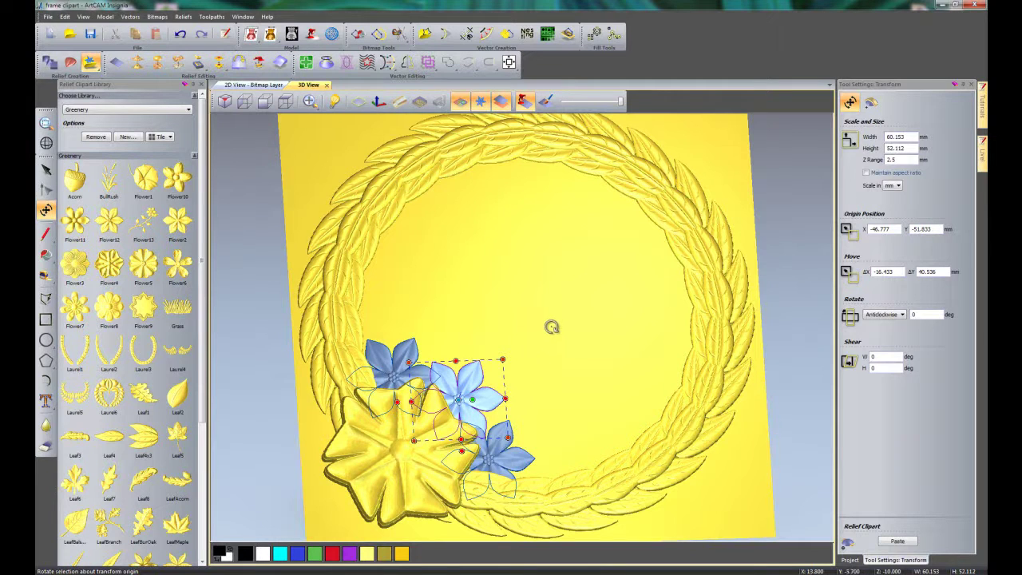
pyautogui.moveTo(564, 331); pyautogui.dragTo(571, 382)
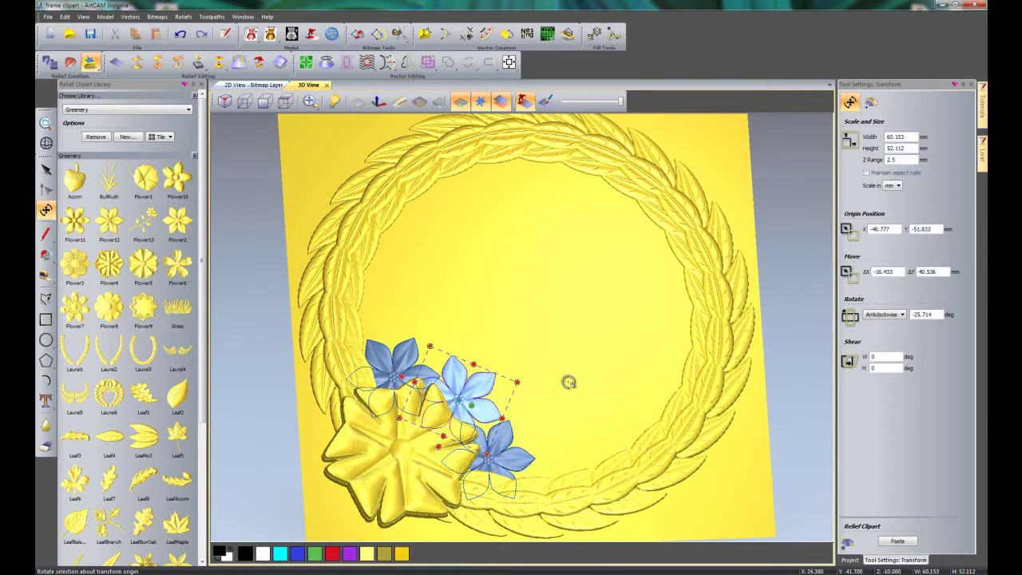
pyautogui.moveTo(485, 396); pyautogui.dragTo(484, 397)
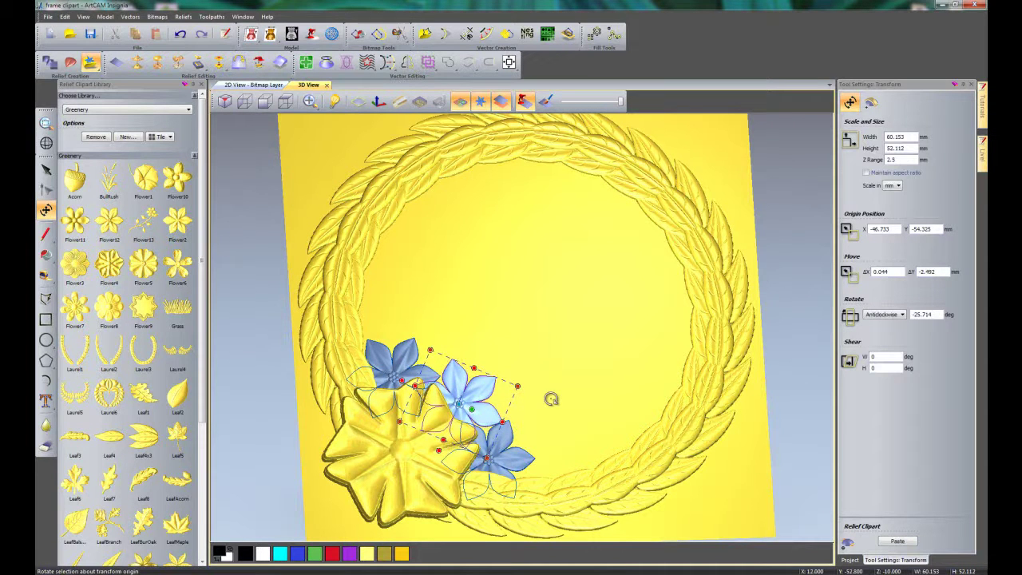
# Paste the three small flowers into the relief and close the relief clipart library
pyautogui.click(572, 341)
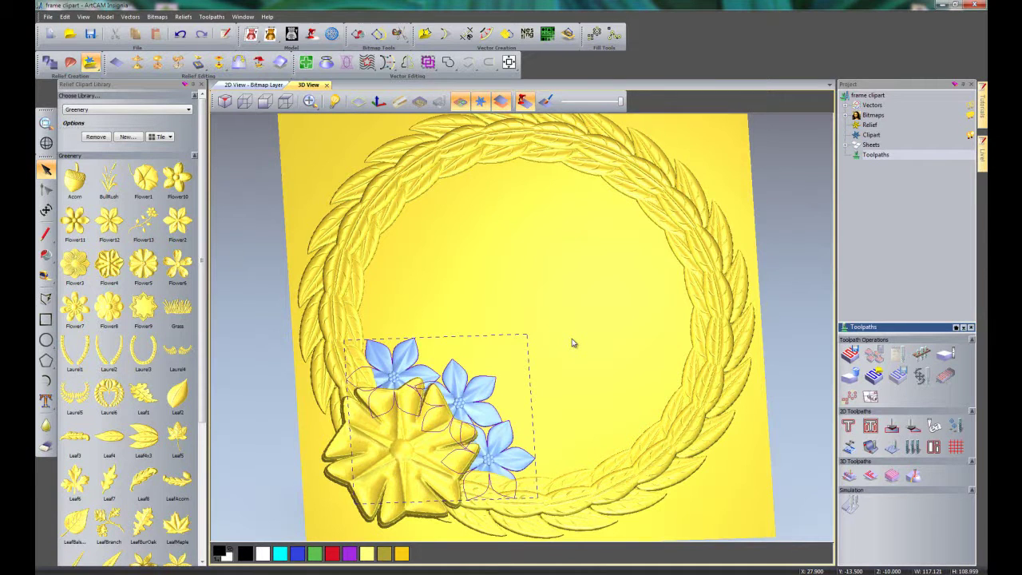
pyautogui.click(571, 343)
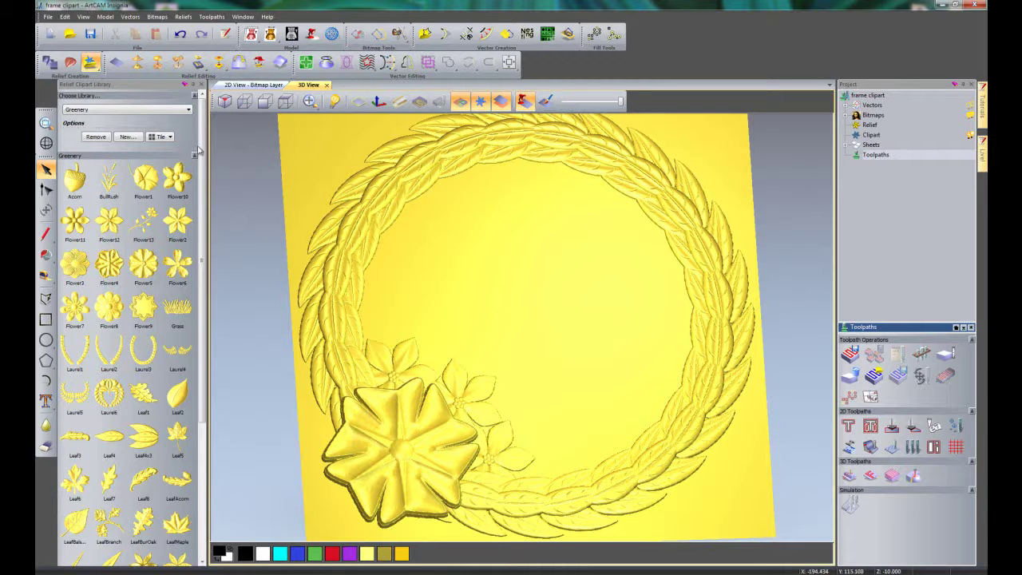
pyautogui.click(202, 85)
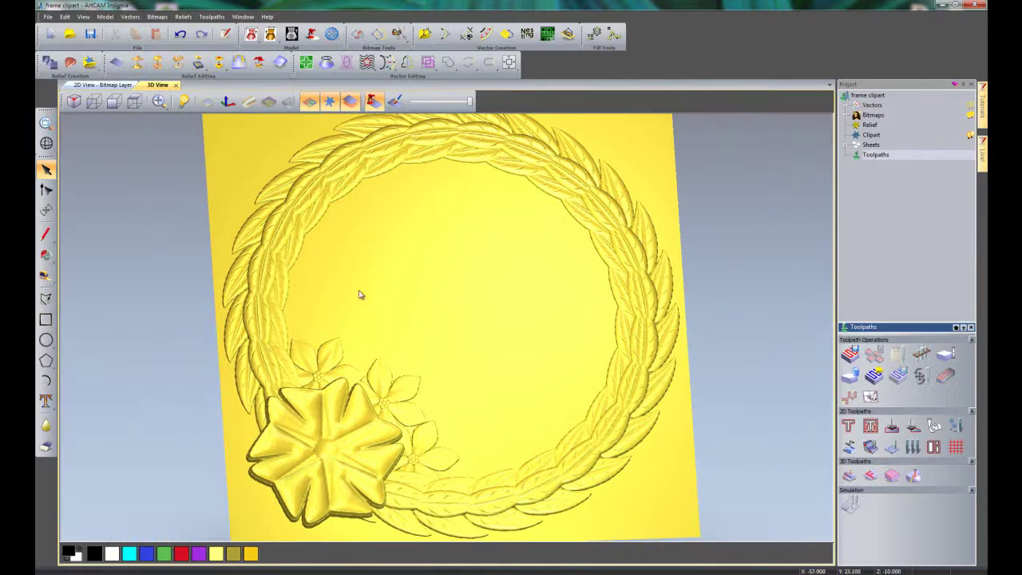
# Start a Machine Relief toolpath and choose the Ball Nose 6 mm as its finishing tool
pyautogui.scroll(-2, 404, 366)
pyautogui.moveTo(416, 372); pyautogui.dragTo(409, 414)
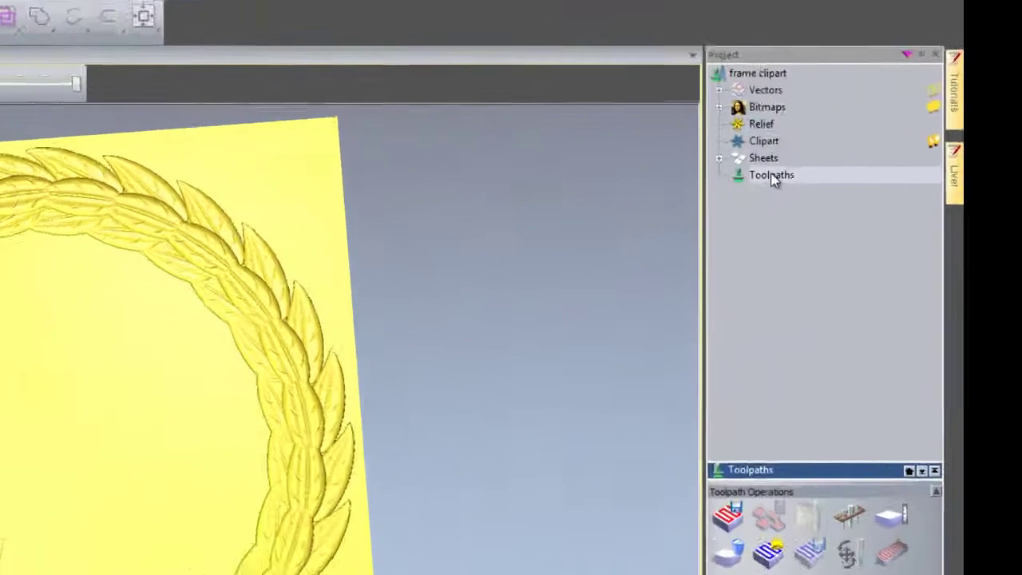
pyautogui.click(859, 158)
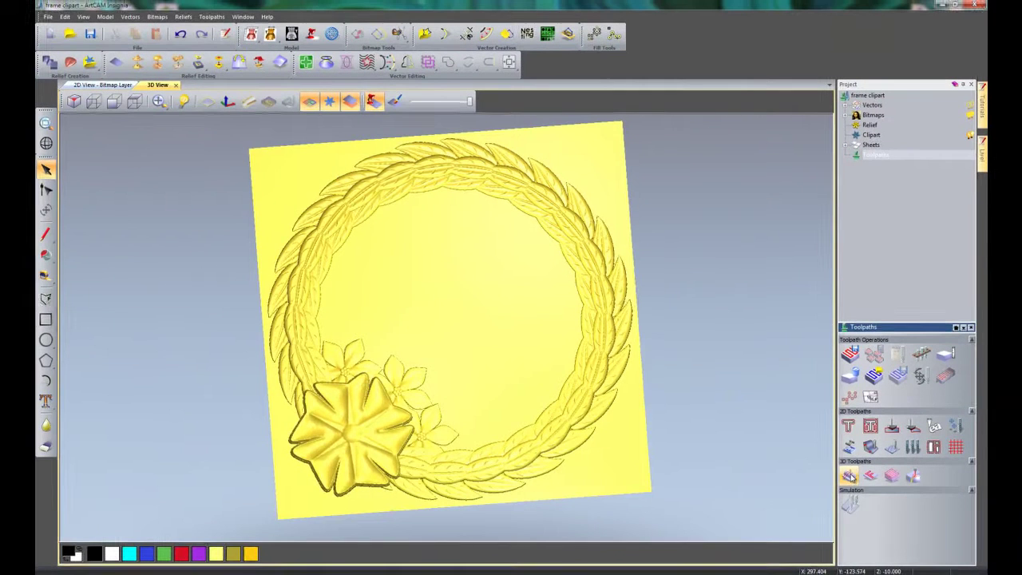
pyautogui.click(851, 473)
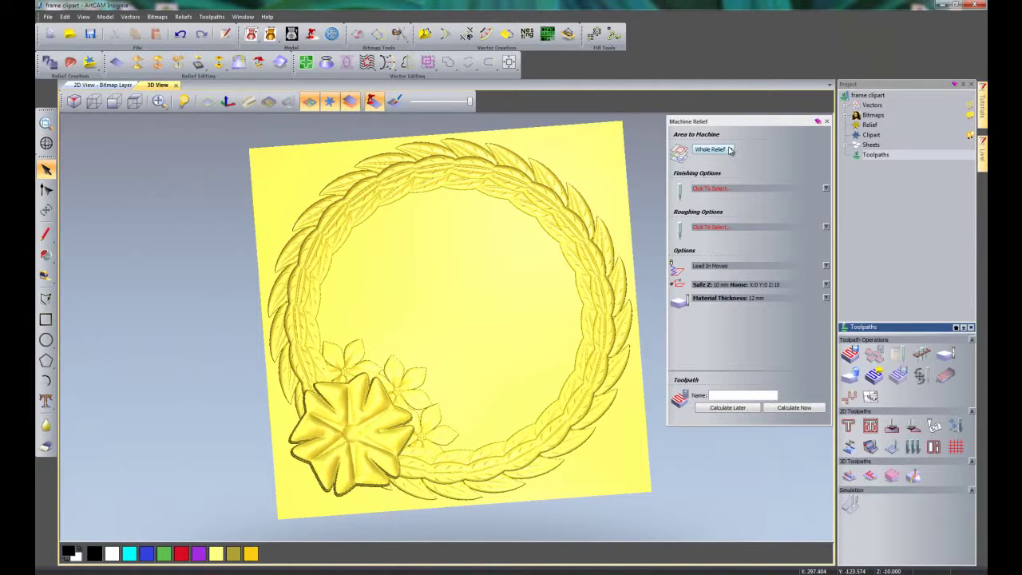
pyautogui.click(711, 189)
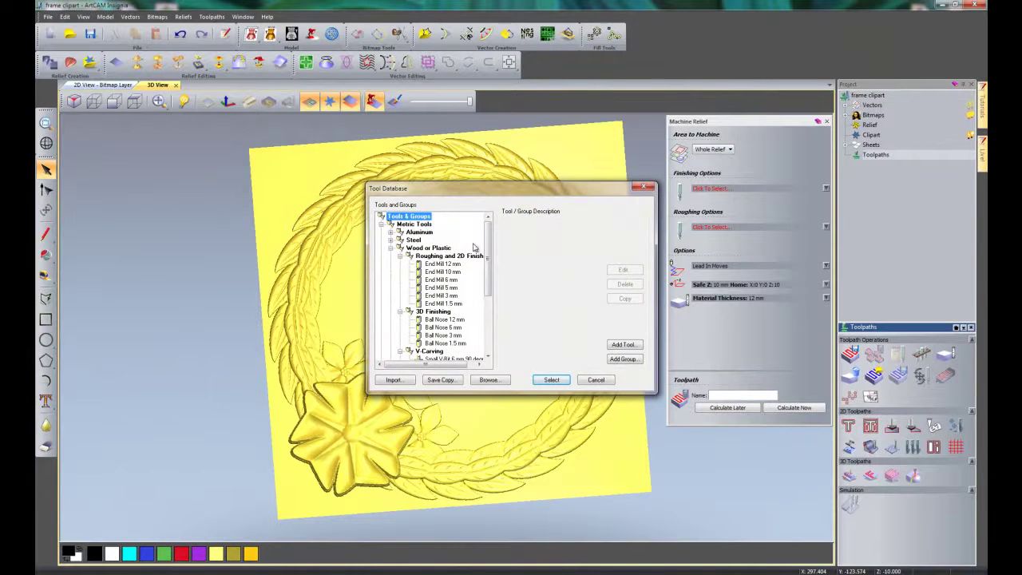
pyautogui.scroll(-1, 489, 256)
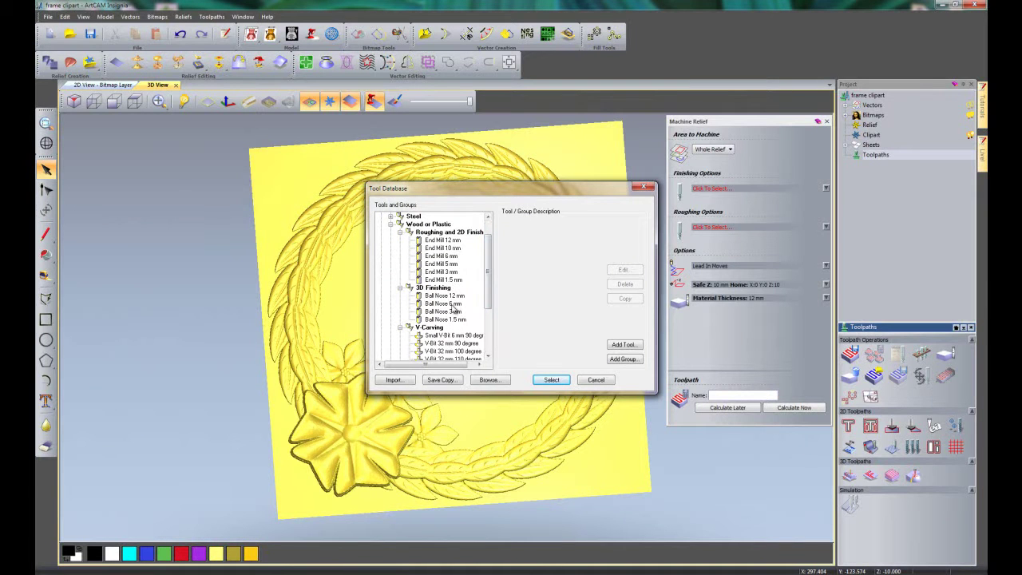
pyautogui.click(452, 304)
pyautogui.click(555, 381)
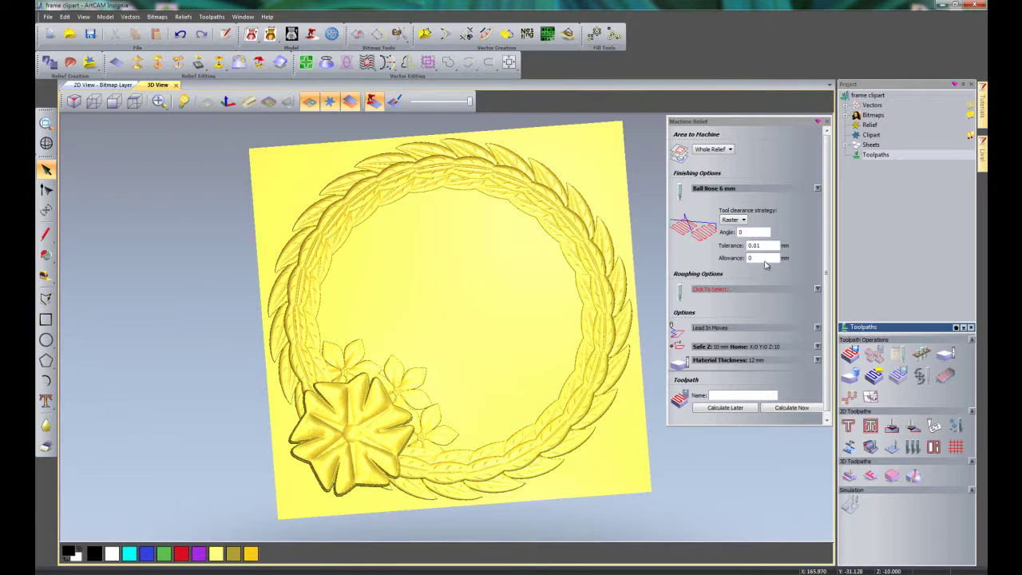
# Choose the End Mill 12 mm from the wood or plastic tools as the roughing tool
pyautogui.click(723, 289)
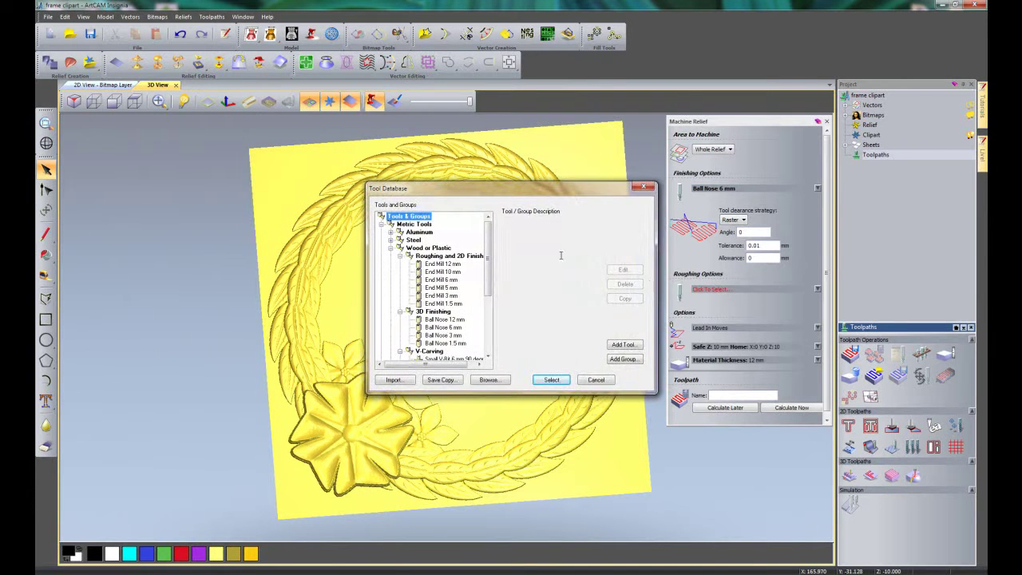
pyautogui.click(446, 264)
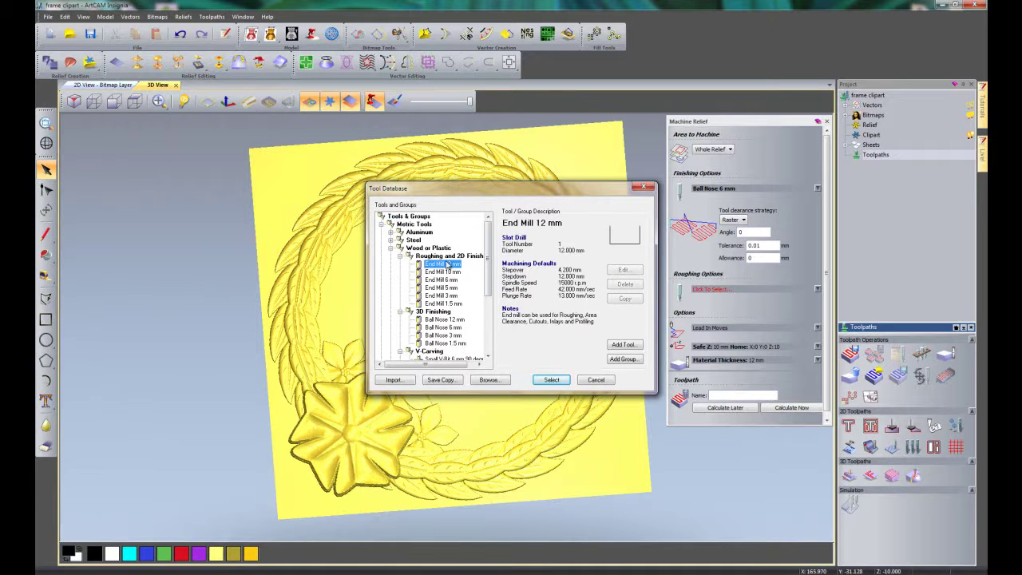
pyautogui.click(553, 380)
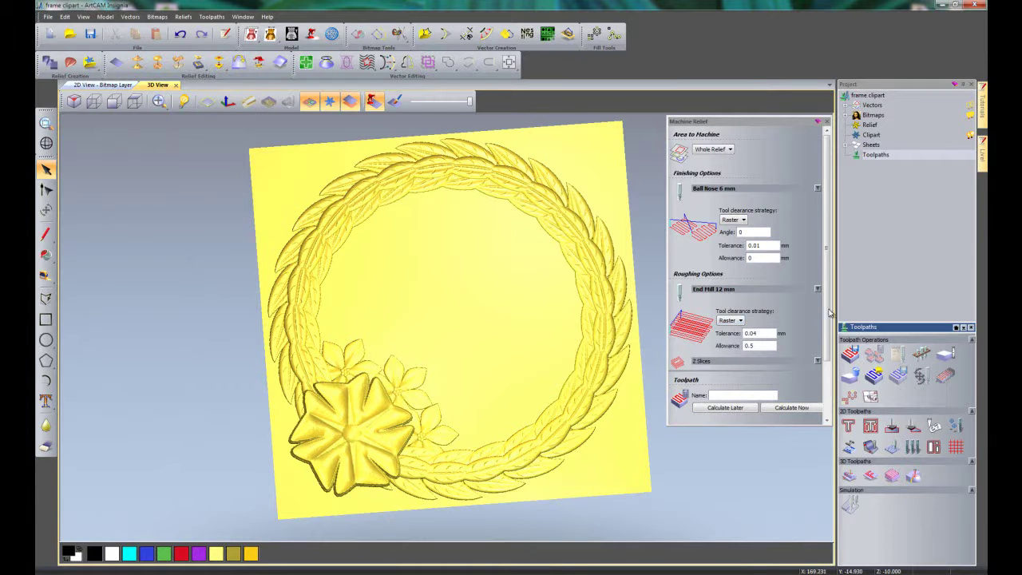
# Confirm the material setup with a 12 mm thickness and Z zero at the top of the block
pyautogui.scroll(-3, 829, 319)
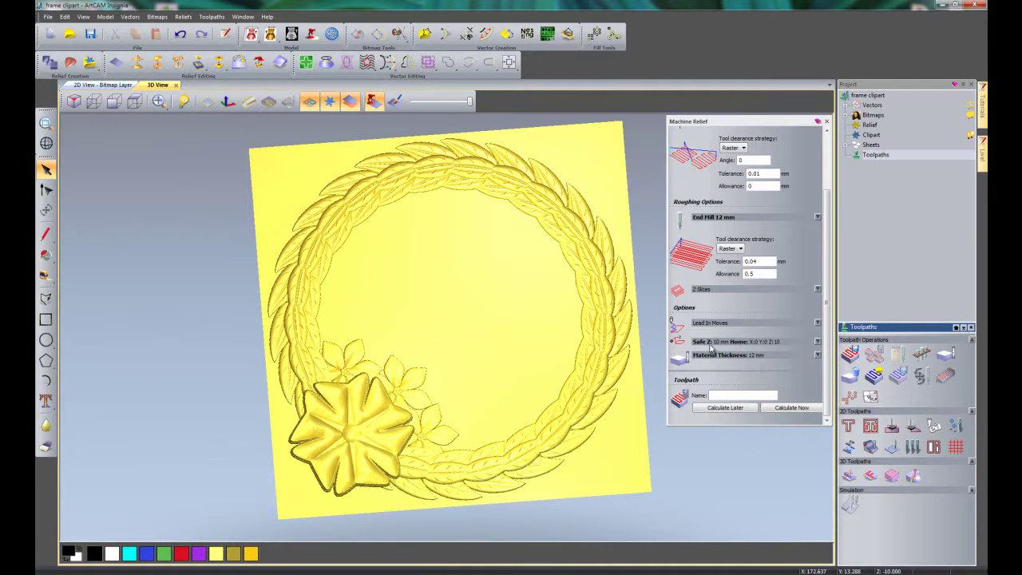
pyautogui.click(818, 357)
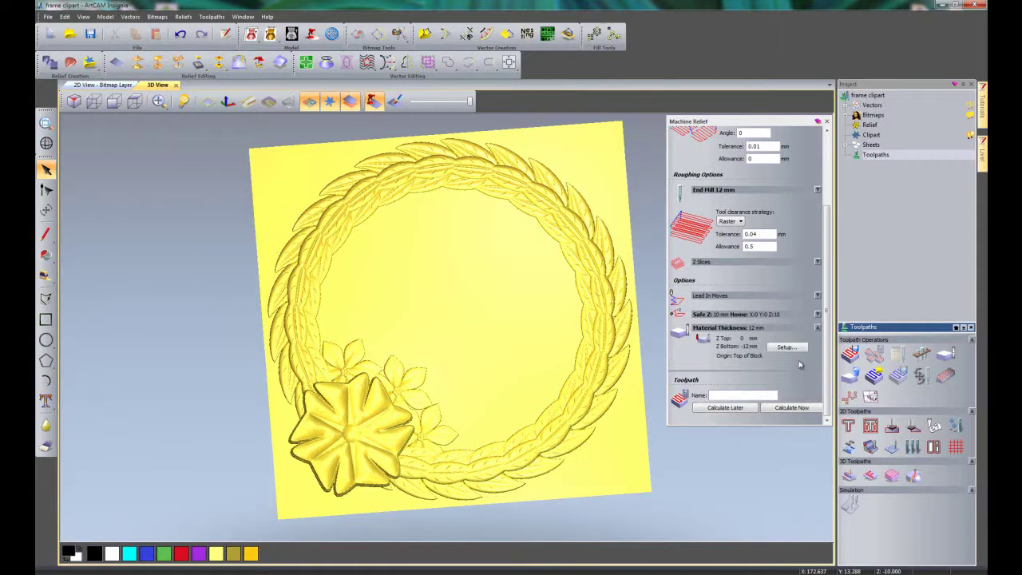
pyautogui.click(790, 349)
pyautogui.moveTo(727, 206); pyautogui.dragTo(462, 235)
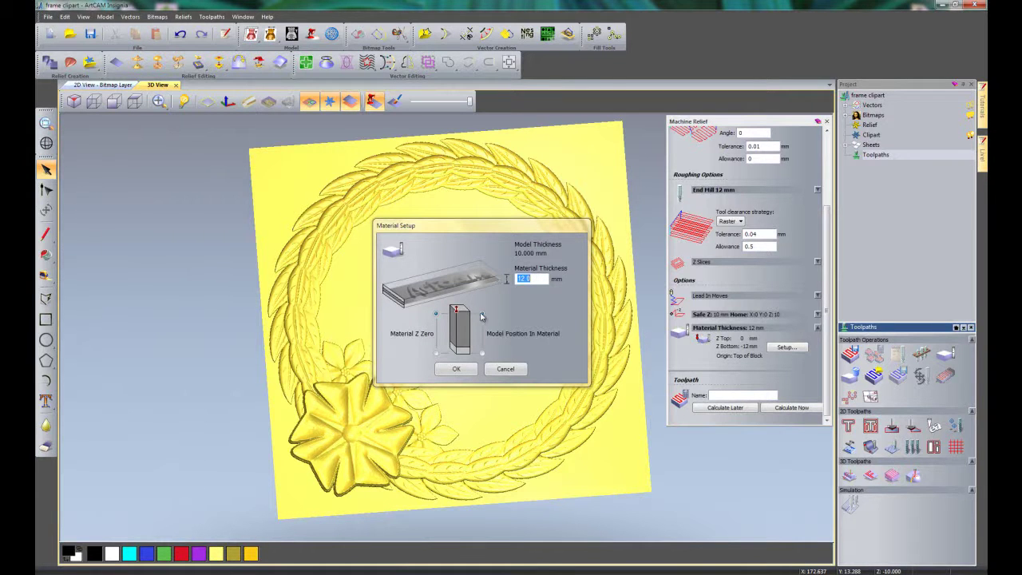
pyautogui.click(461, 373)
# Calculate the Machine Relief toolpath, close its settings and hide the toolpath in the 3D view
pyautogui.moveTo(547, 388); pyautogui.dragTo(524, 435)
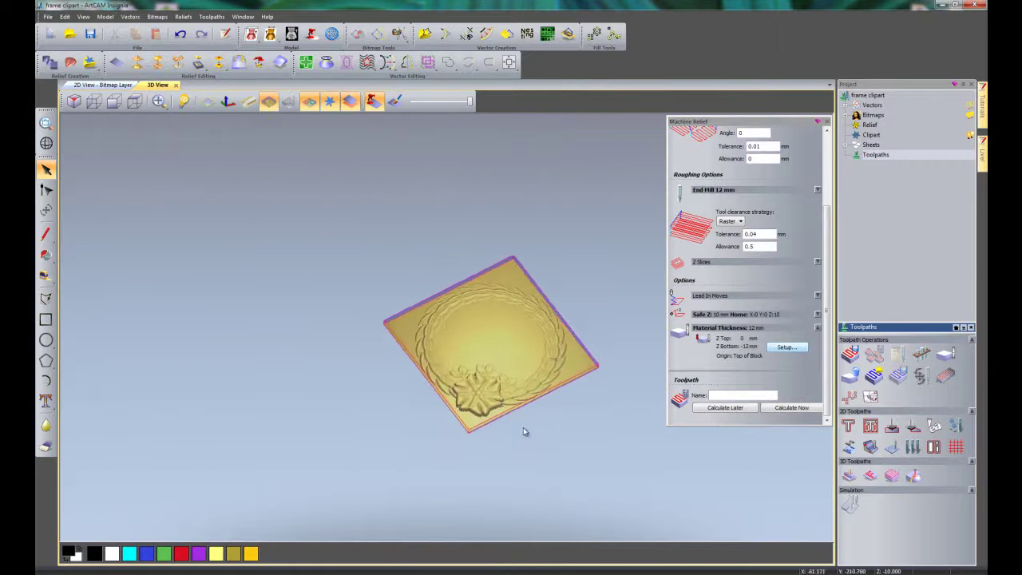
pyautogui.scroll(3, 523, 434)
pyautogui.click(797, 410)
pyautogui.click(797, 410)
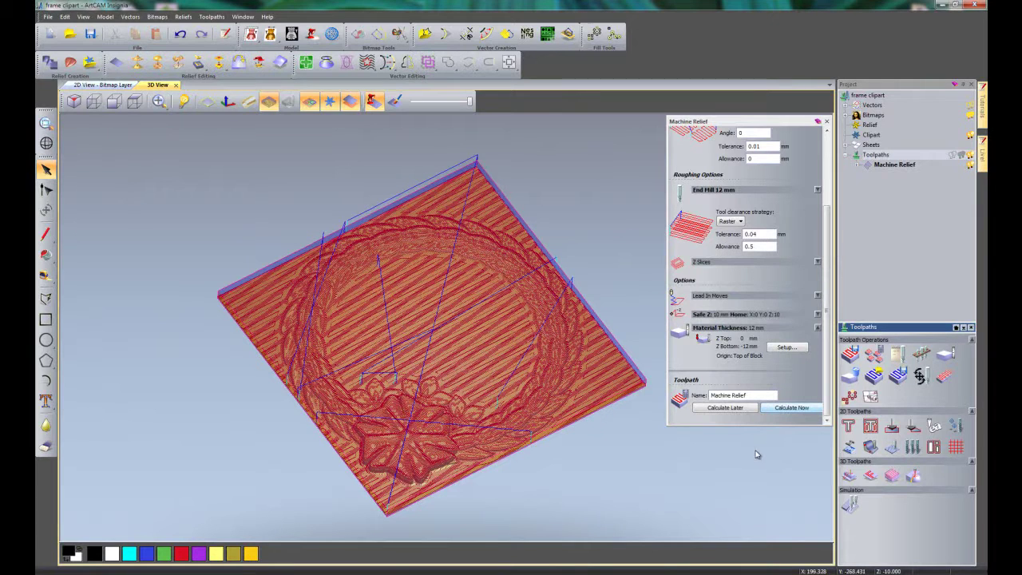
pyautogui.click(828, 122)
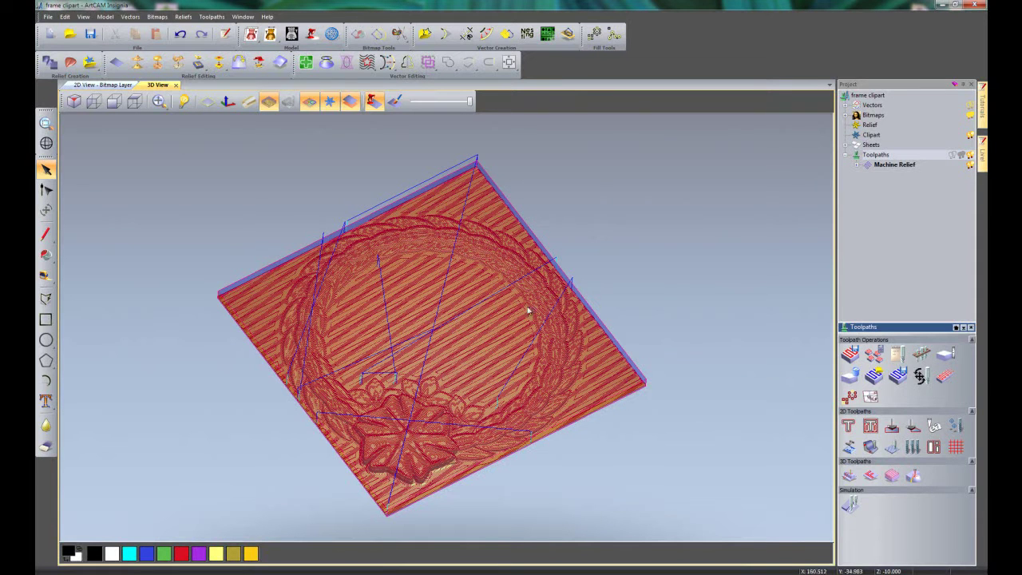
pyautogui.click(972, 164)
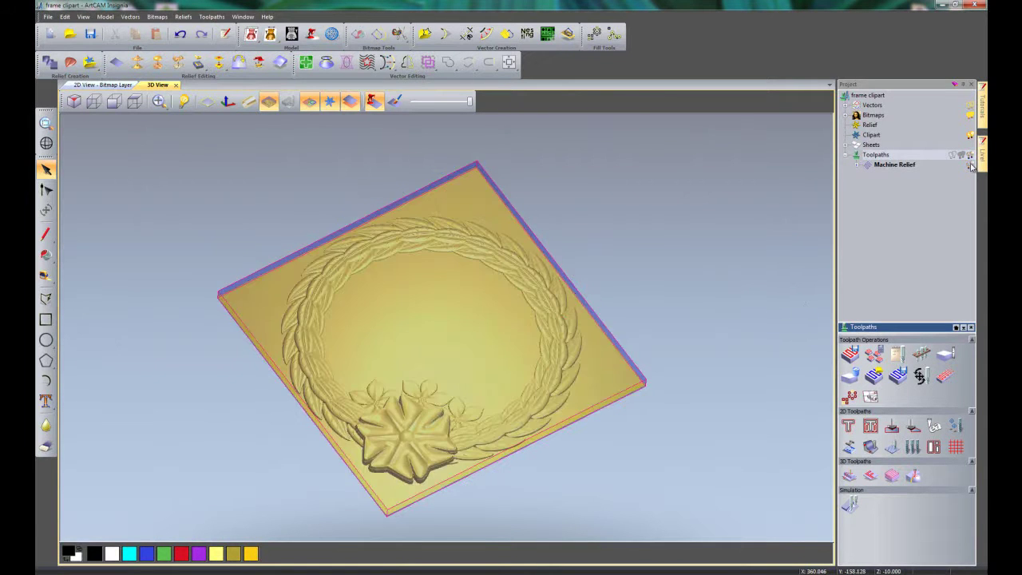
pyautogui.click(972, 165)
pyautogui.click(971, 165)
pyautogui.click(972, 164)
pyautogui.click(971, 165)
# Create a smooth vector boundary around the whole relief without a height range, and check the boundary vectors in the 2D view
pyautogui.click(104, 85)
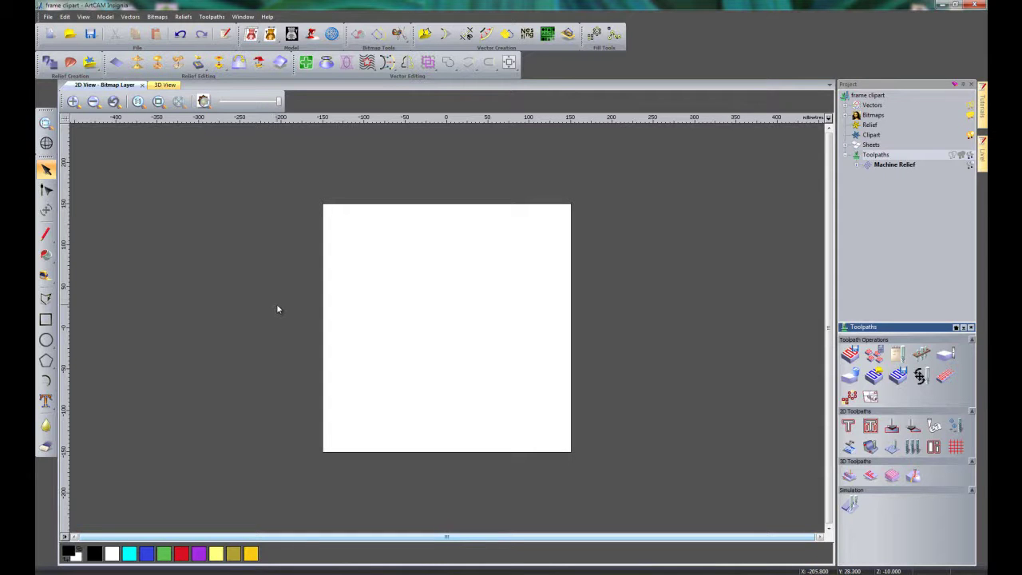
pyautogui.click(164, 84)
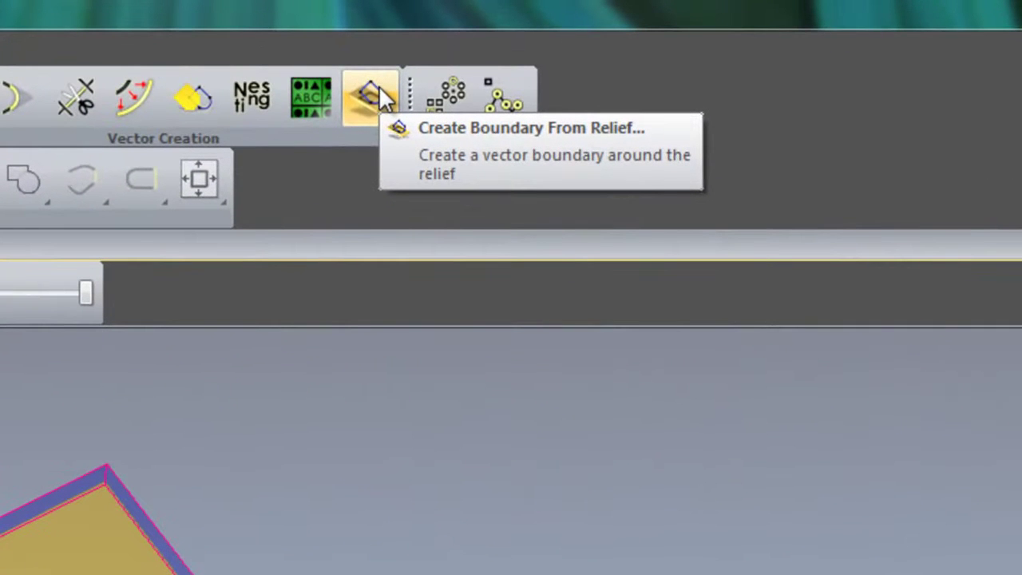
pyautogui.click(373, 90)
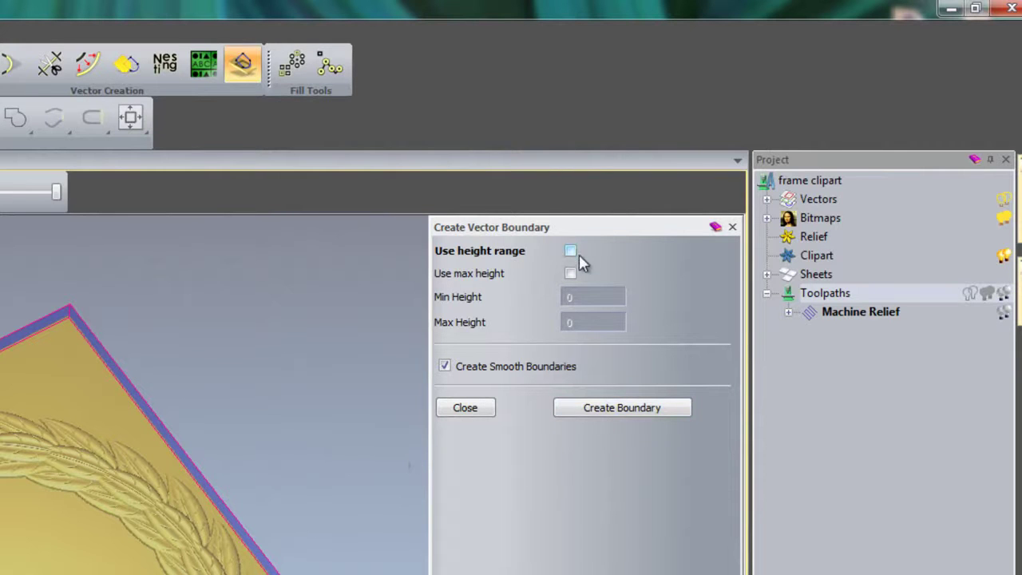
pyautogui.click(590, 408)
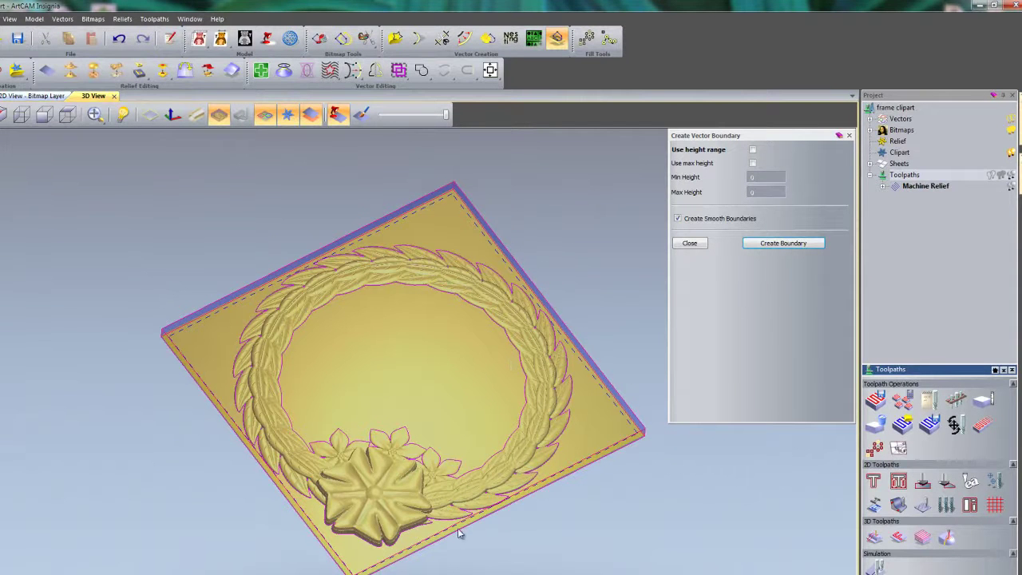
pyautogui.click(851, 136)
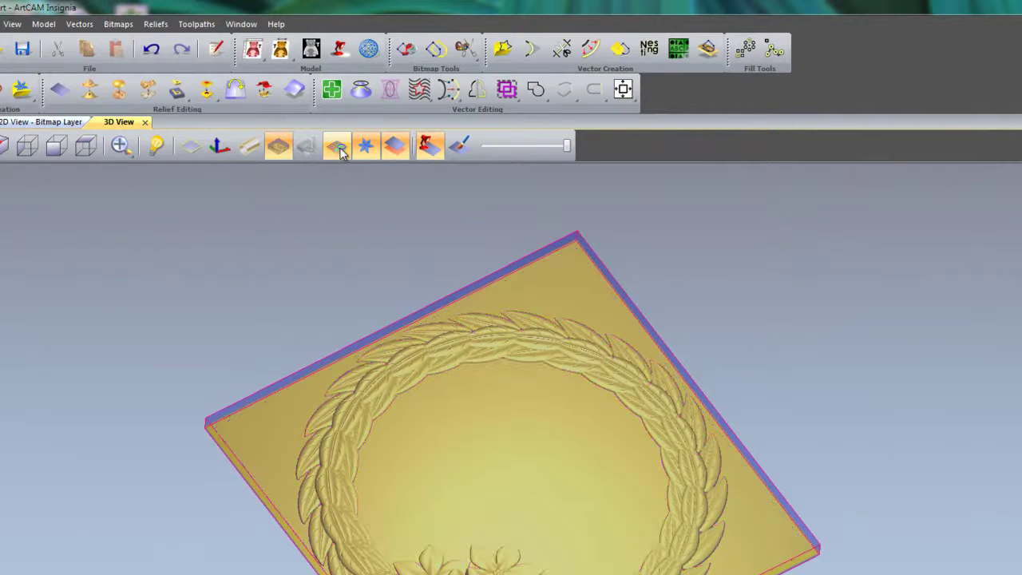
pyautogui.click(340, 147)
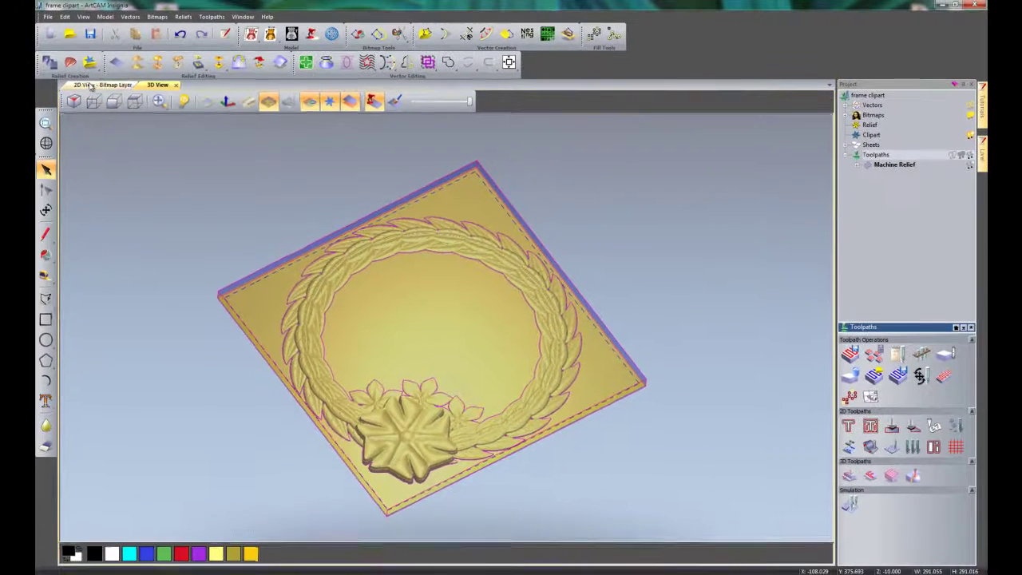
pyautogui.click(20, 122)
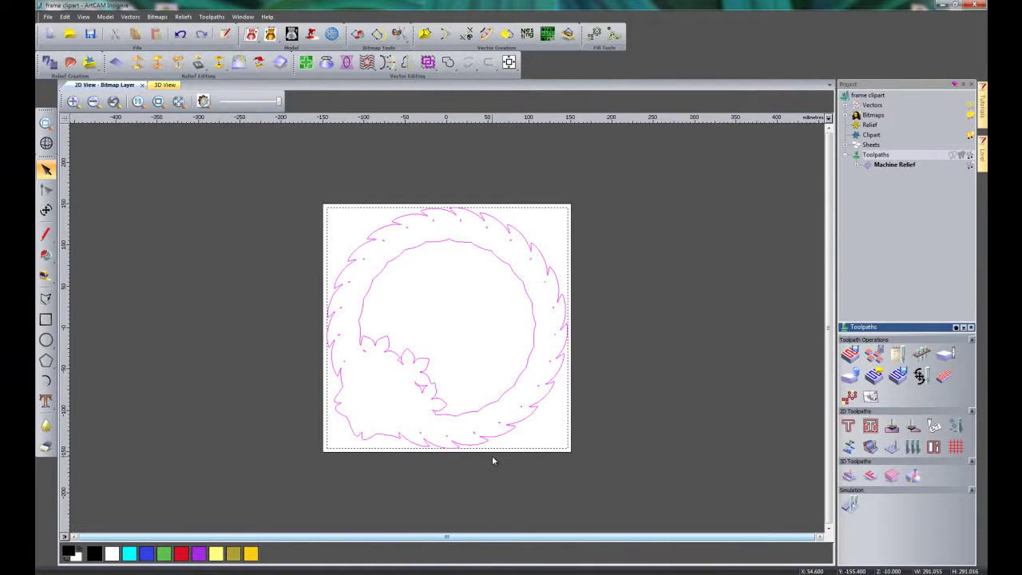
# Calculate an outside Profile toolpath on the selected boundary vectors with a 12 mm finish depth and the End Mill 6 mm
pyautogui.click(165, 86)
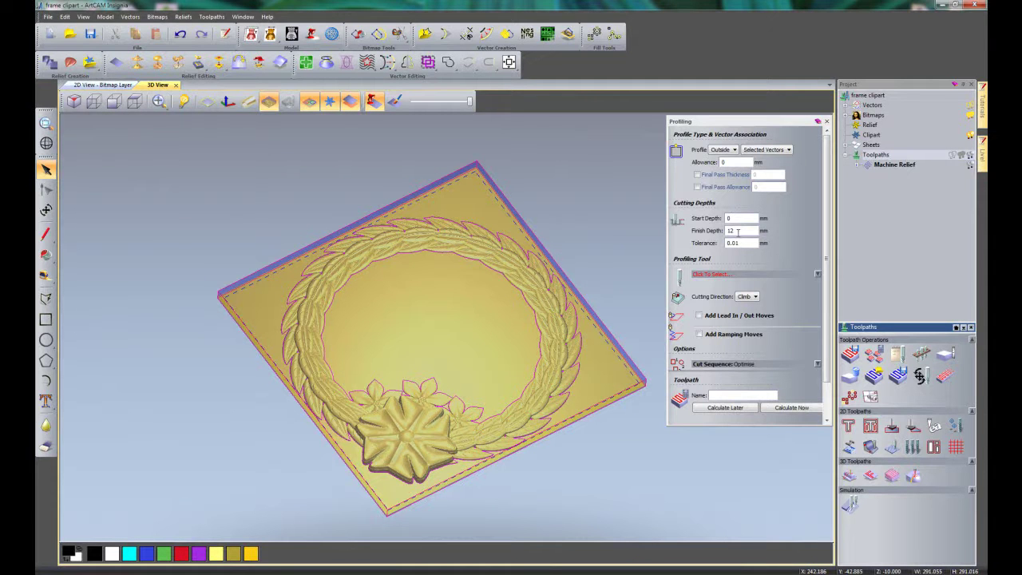
pyautogui.click(733, 276)
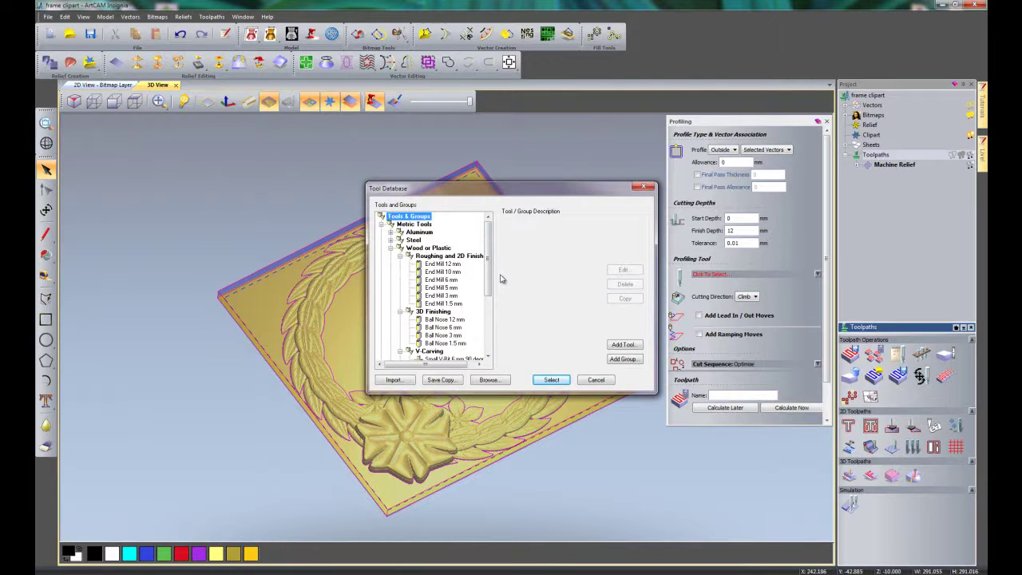
pyautogui.click(446, 280)
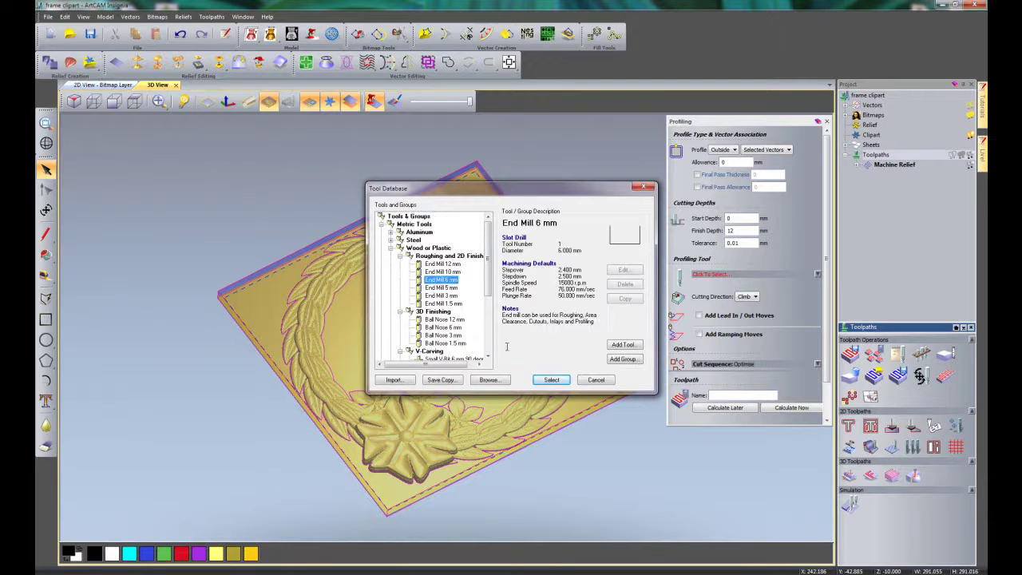
pyautogui.click(567, 380)
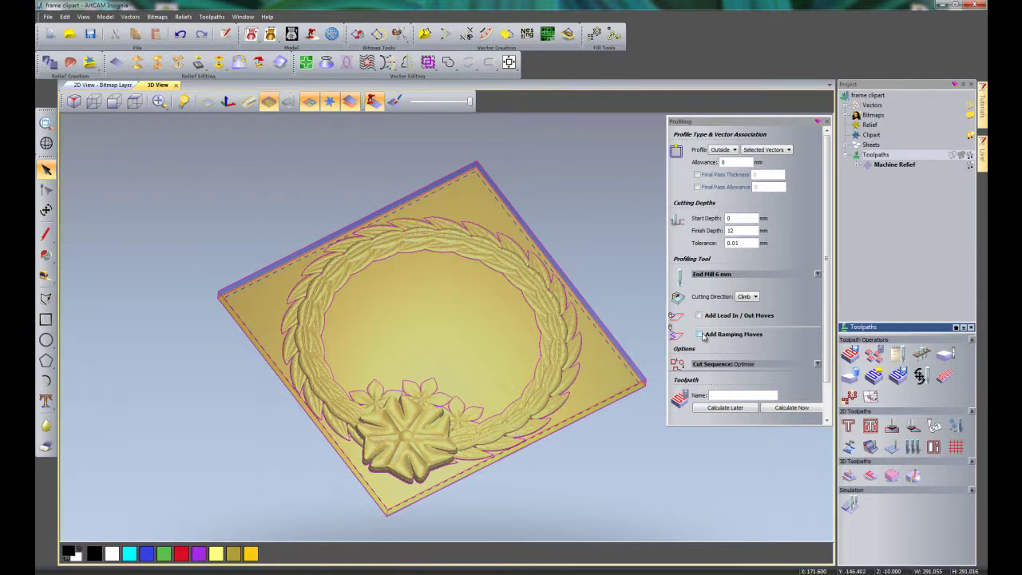
pyautogui.scroll(-1, 830, 326)
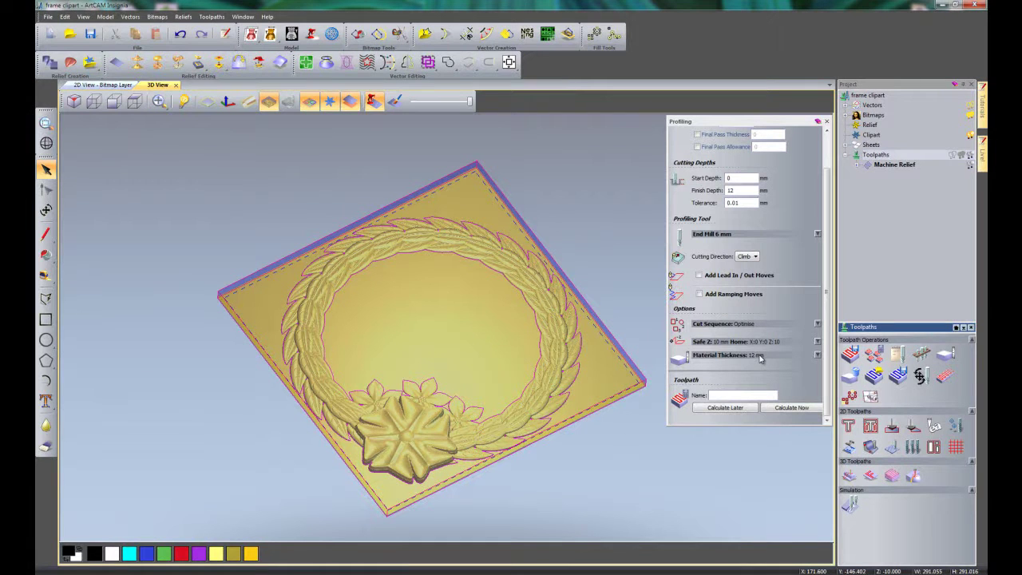
pyautogui.click(789, 408)
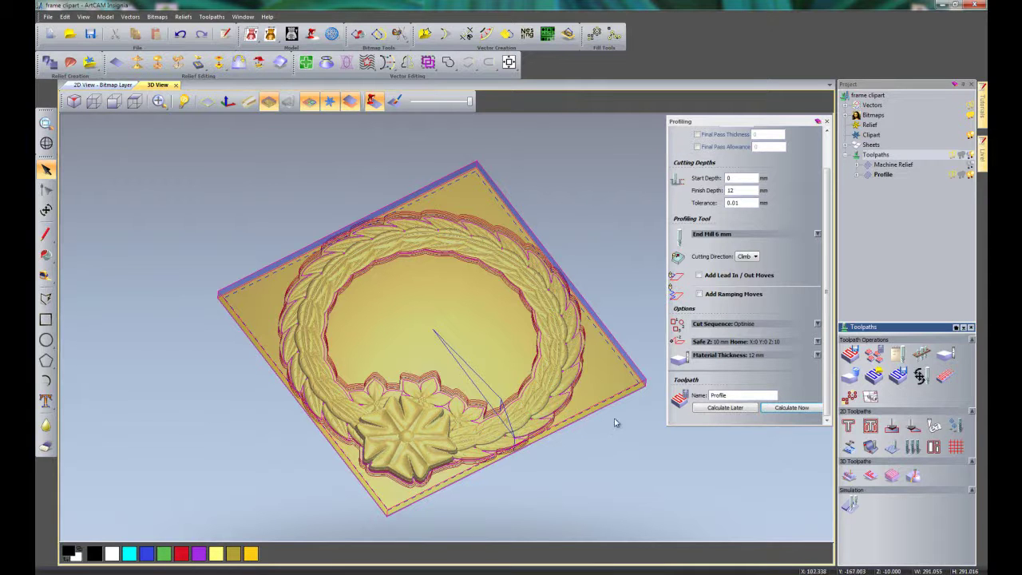
pyautogui.click(826, 122)
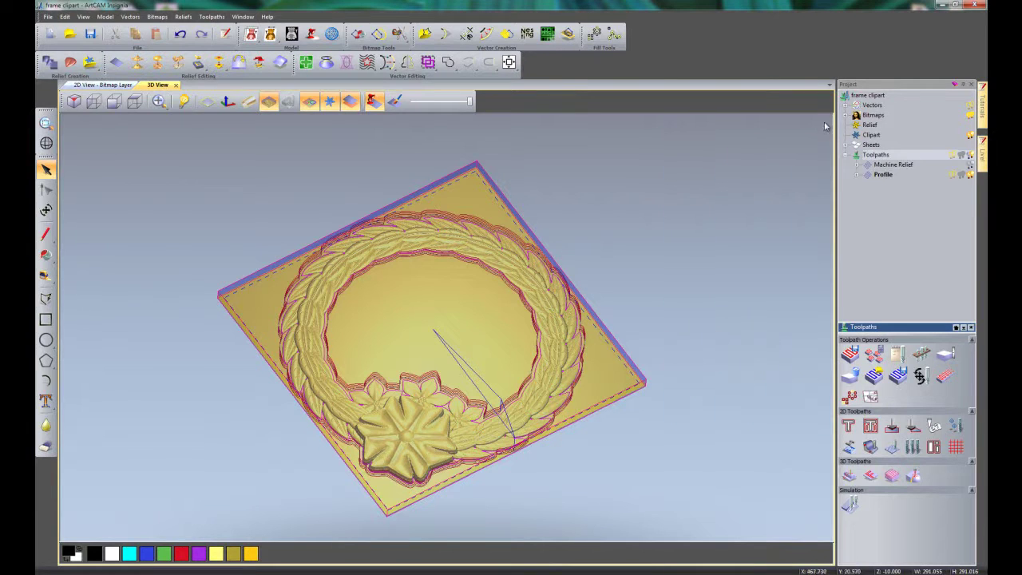
# Simulate the Machine Relief toolpath on the material block and inspect the machined wreath in the 3D view
pyautogui.rightClick(891, 166)
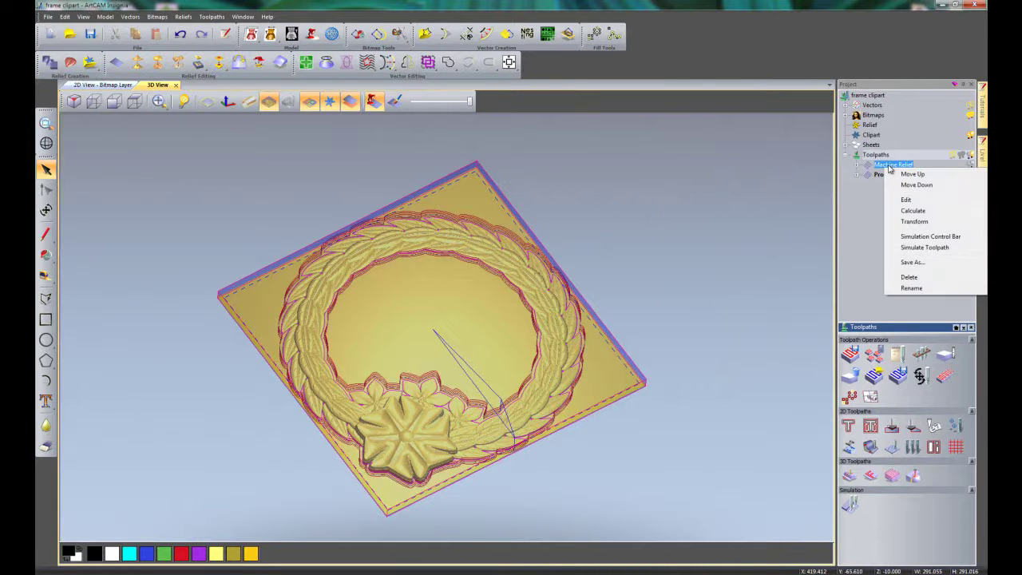
pyautogui.click(905, 248)
pyautogui.click(465, 374)
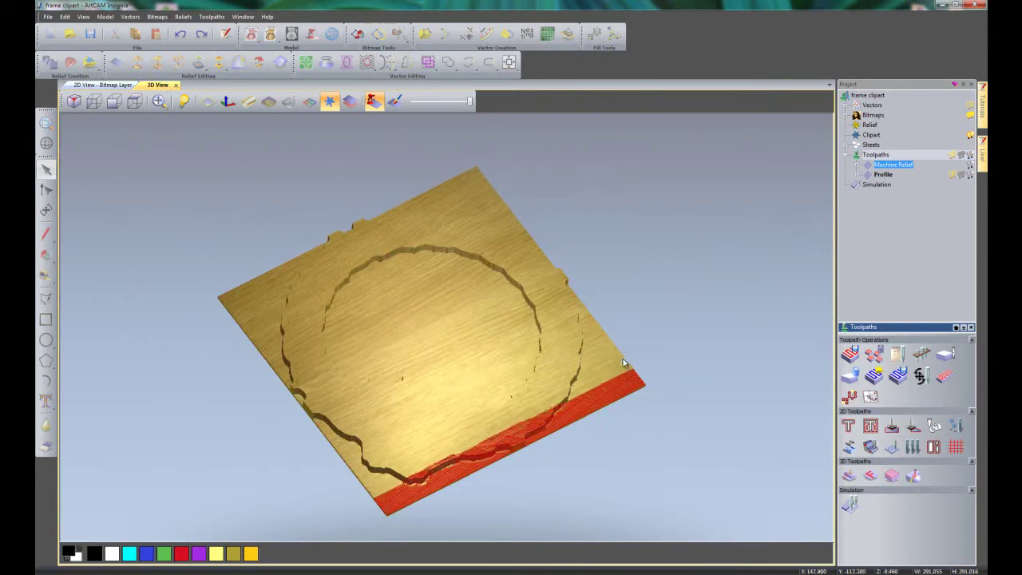
pyautogui.moveTo(616, 376); pyautogui.dragTo(643, 351)
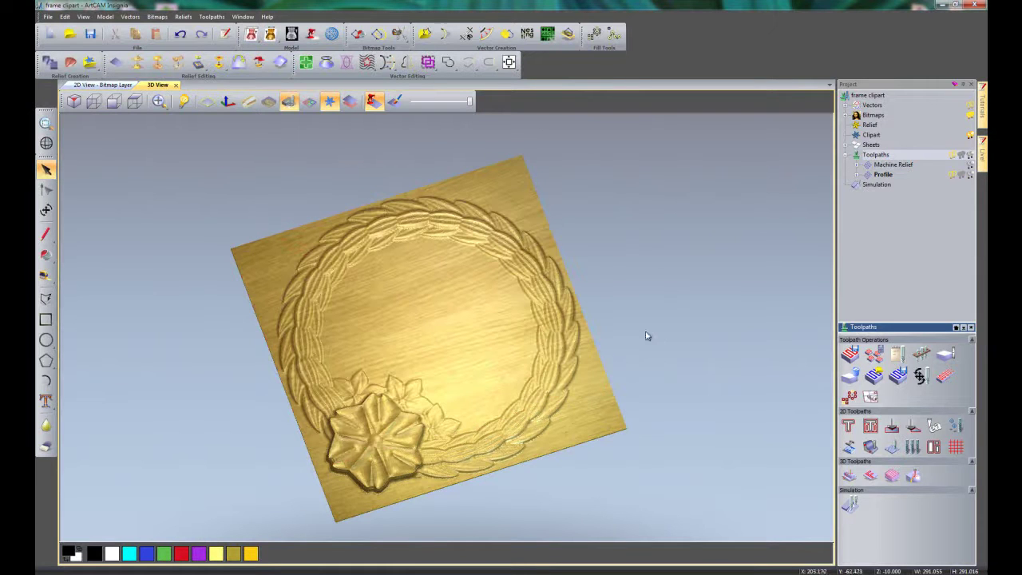
# Simulate the Profile toolpath on the machined block and inspect the cut-out wreath up close
pyautogui.rightClick(883, 175)
pyautogui.click(919, 256)
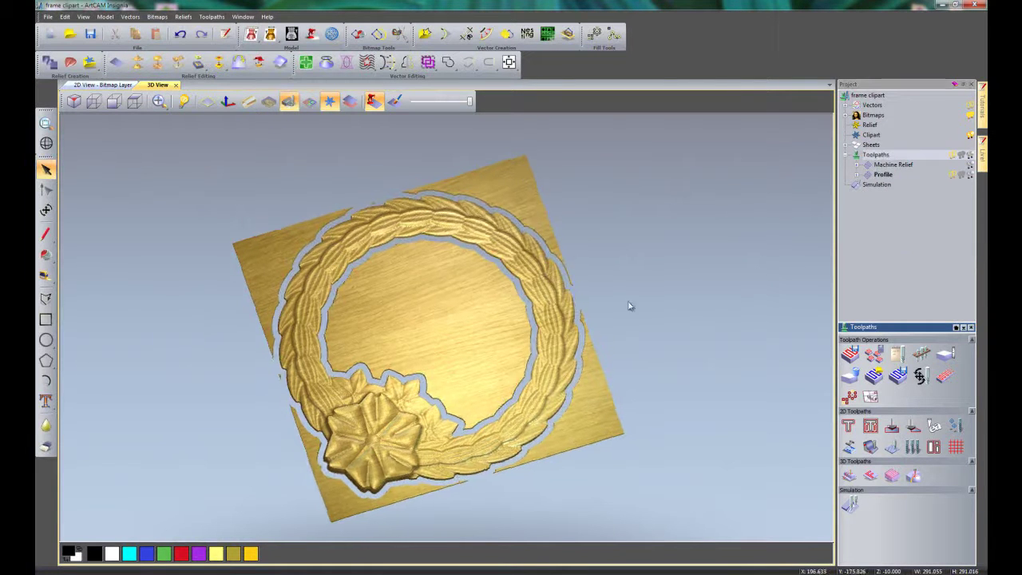
pyautogui.scroll(2, 423, 365)
pyautogui.moveTo(436, 338); pyautogui.dragTo(470, 335)
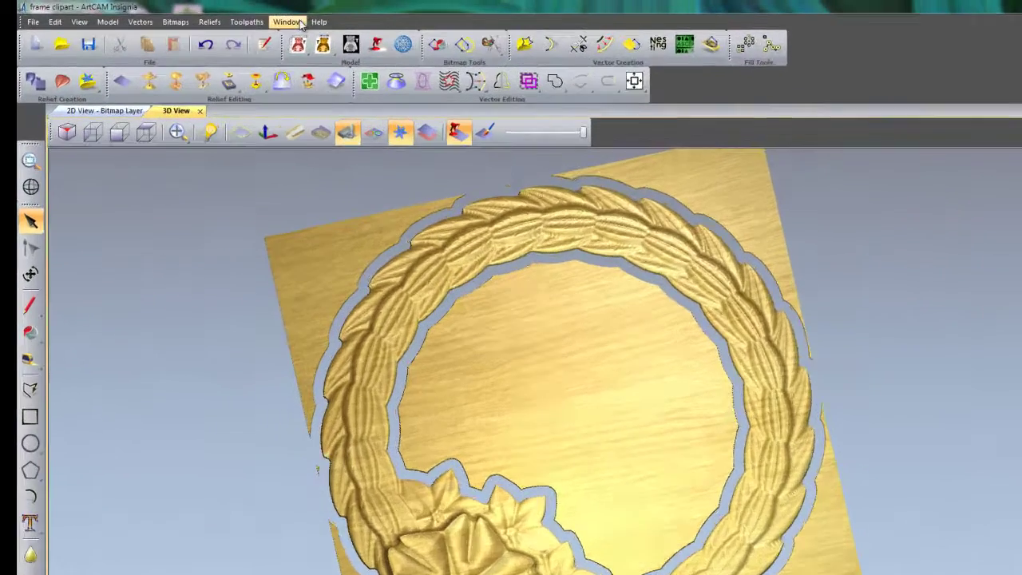
pyautogui.click(248, 16)
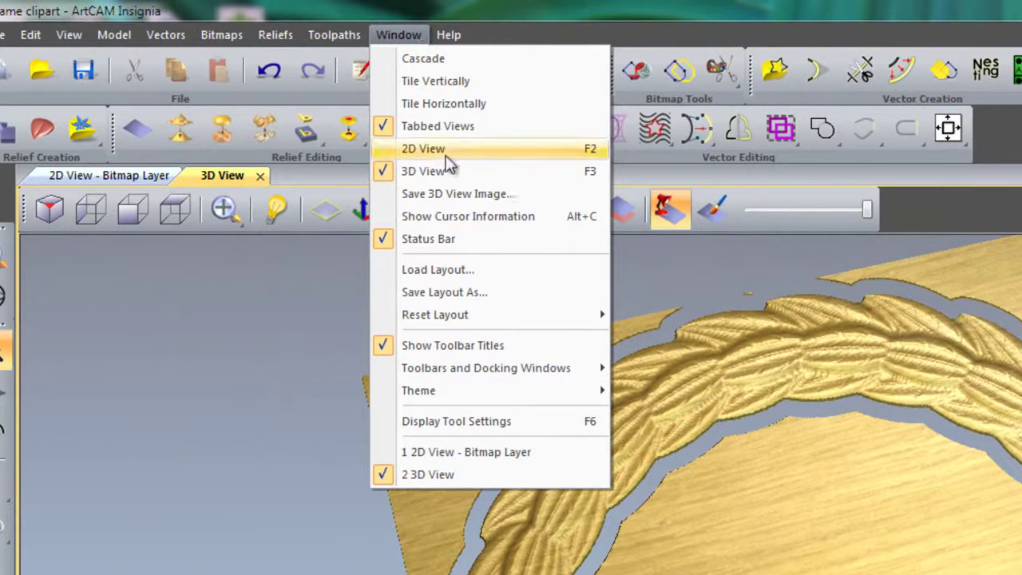
pyautogui.click(570, 194)
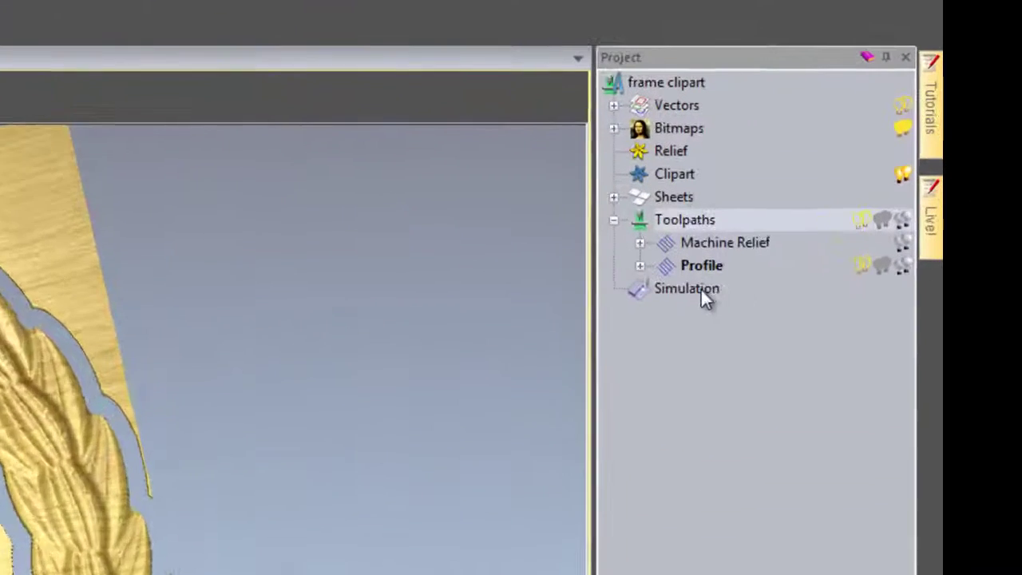
# Delete the lower-right, upper-right and upper-left waste corners around the wreath from the simulation using Delete Picked Material
pyautogui.click(703, 293)
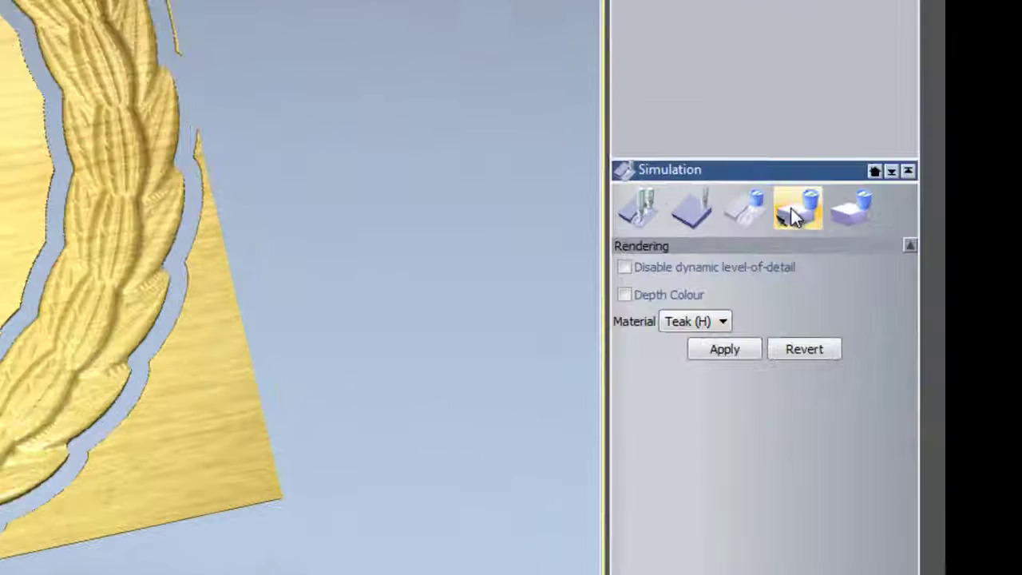
pyautogui.click(793, 212)
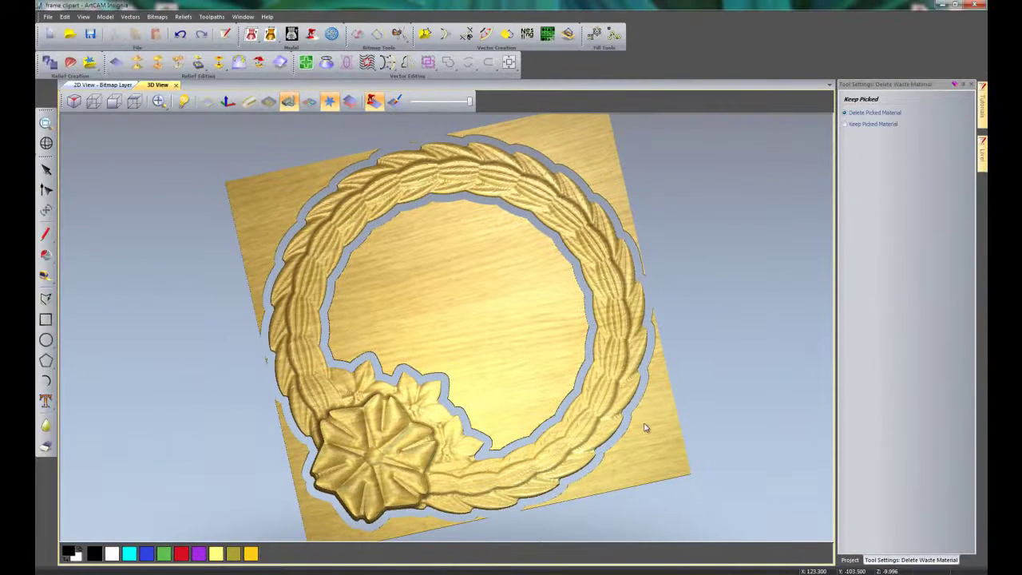
pyautogui.click(645, 427)
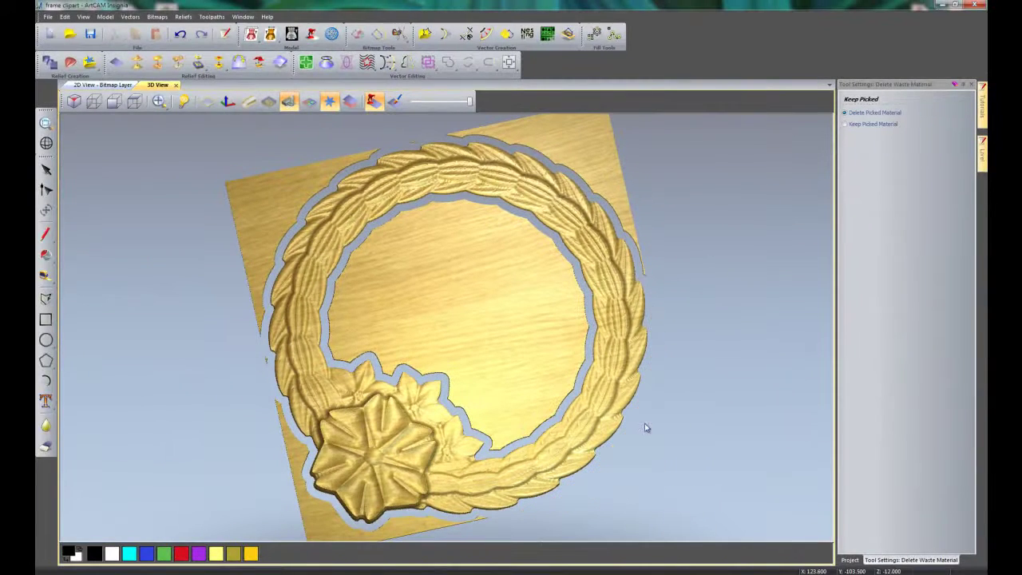
pyautogui.click(608, 166)
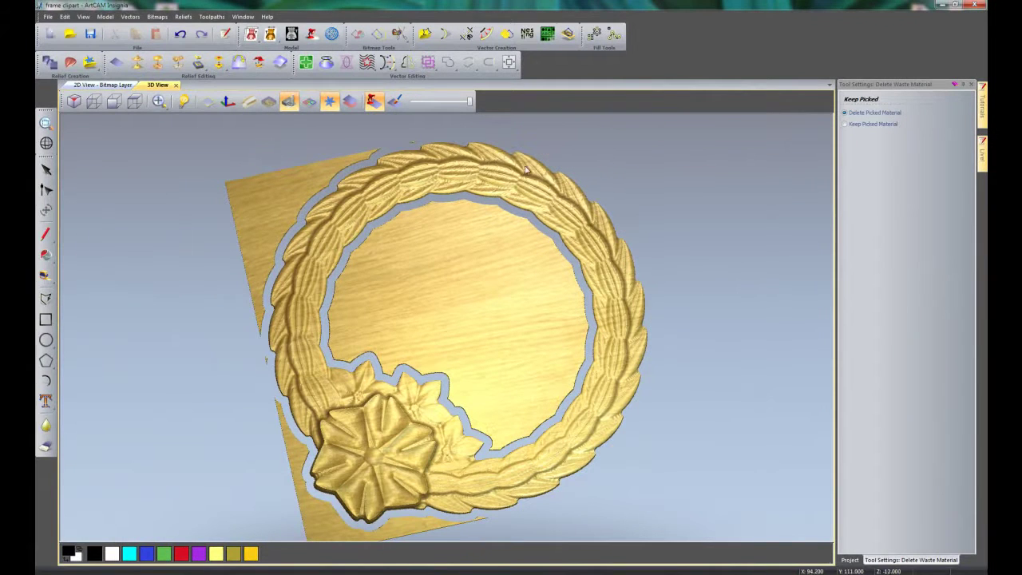
pyautogui.click(302, 169)
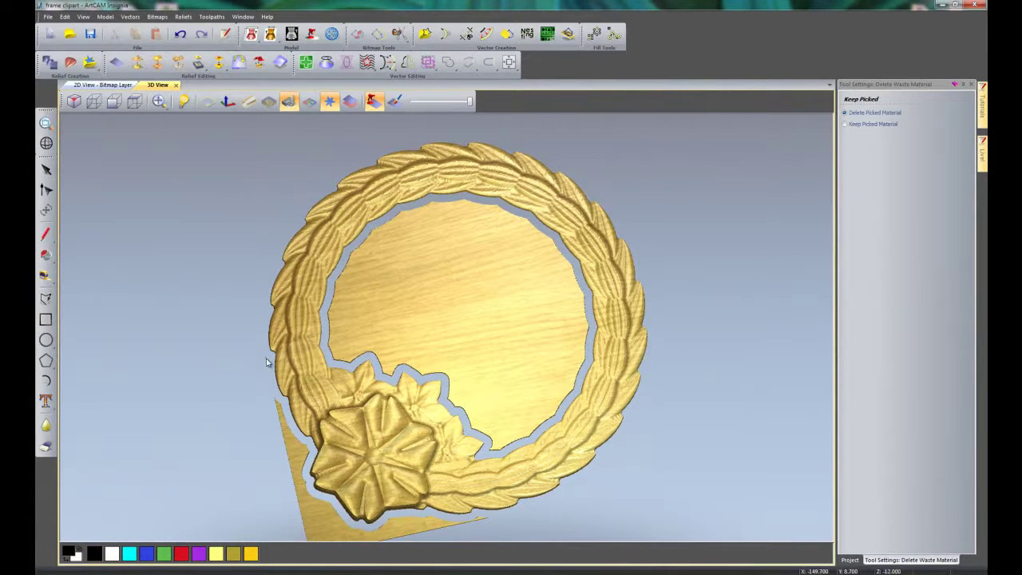
# Try deleting the lower-left waste corner, the inner disc and the wreath itself from the simulation, and undo these three deletions
pyautogui.click(288, 439)
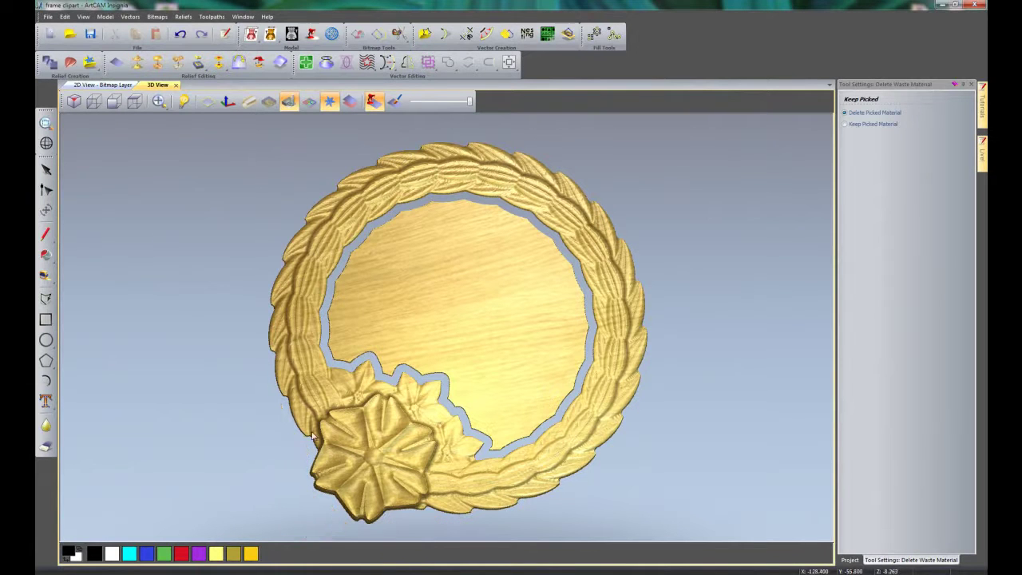
pyautogui.click(495, 278)
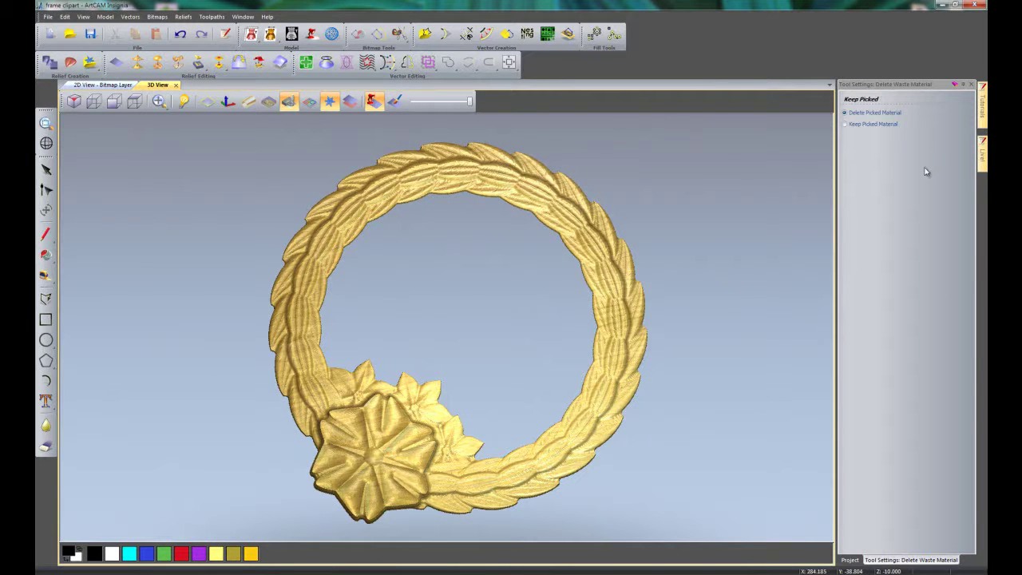
pyautogui.click(342, 241)
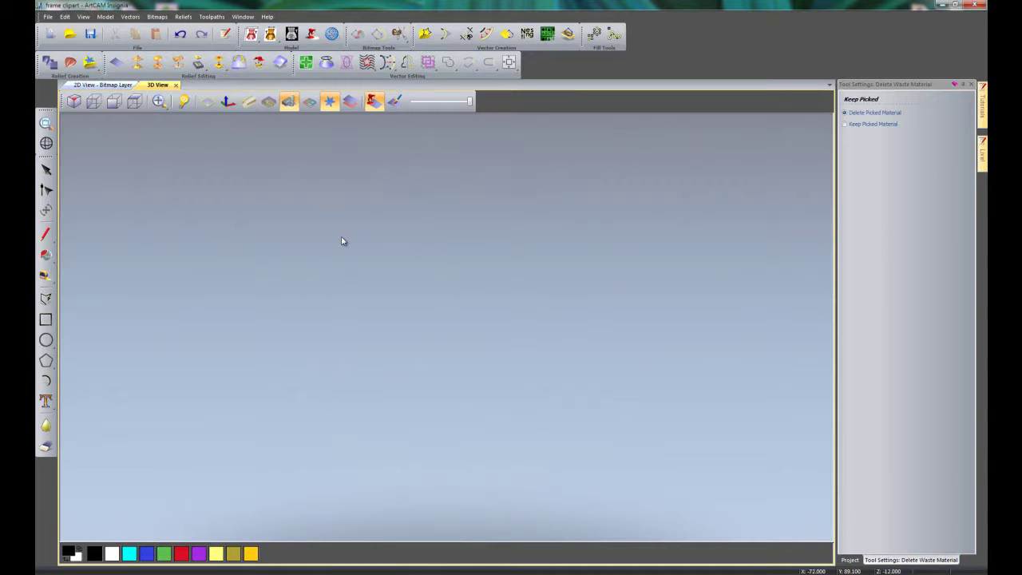
pyautogui.click(180, 38)
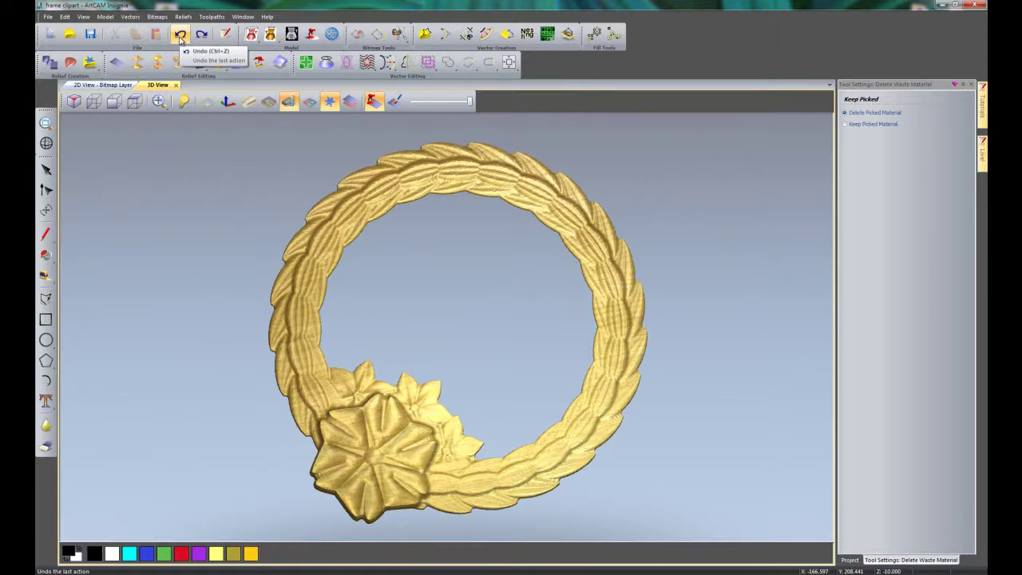
pyautogui.click(180, 37)
pyautogui.click(181, 38)
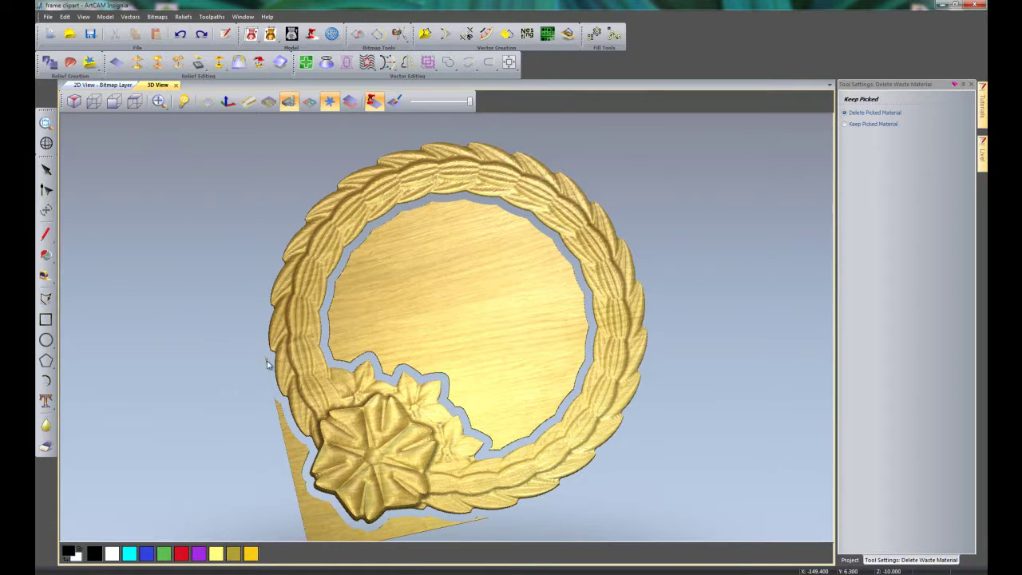
# Delete the inner disc and the lower-left waste corner from the simulation and close the waste deletion settings
pyautogui.click(434, 324)
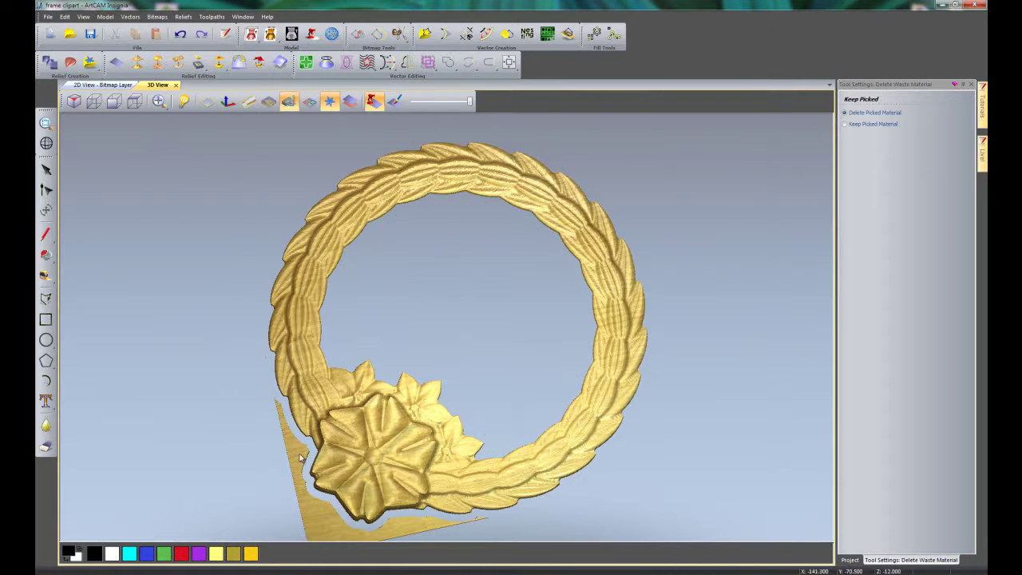
pyautogui.click(301, 456)
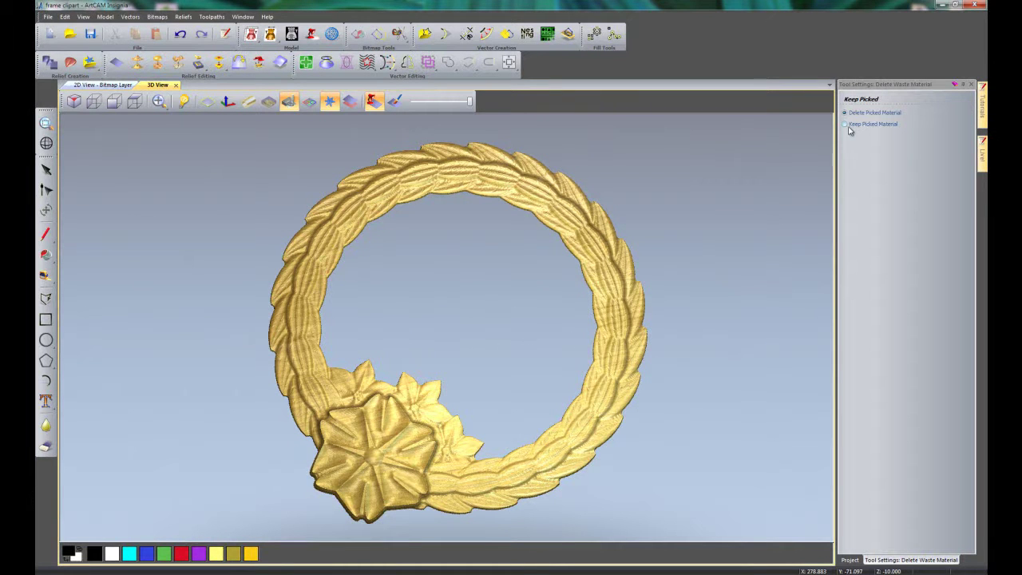
pyautogui.click(972, 84)
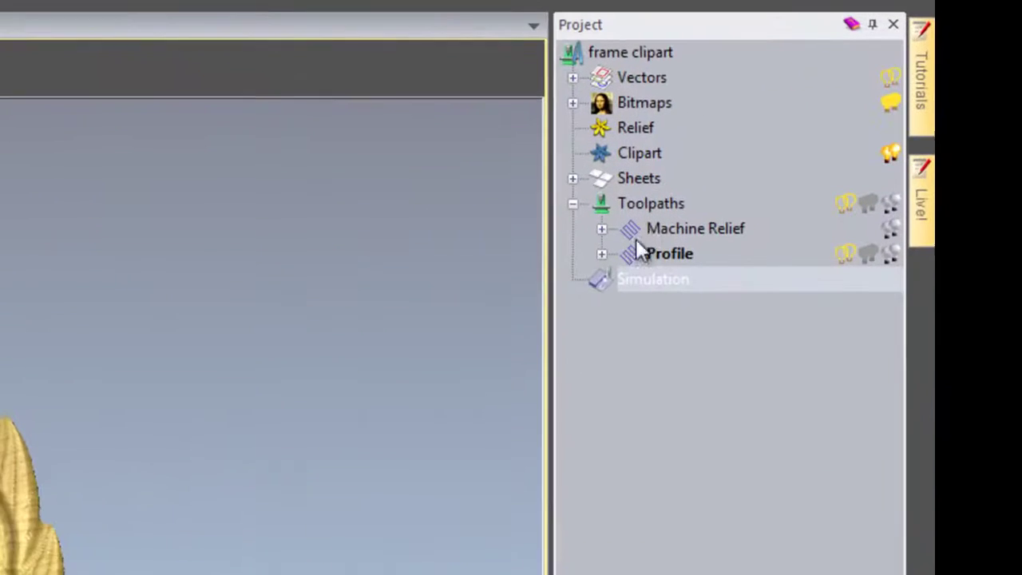
# Start saving the Machine Relief and Profile toolpaths and set the output file name to Frame
pyautogui.click(643, 205)
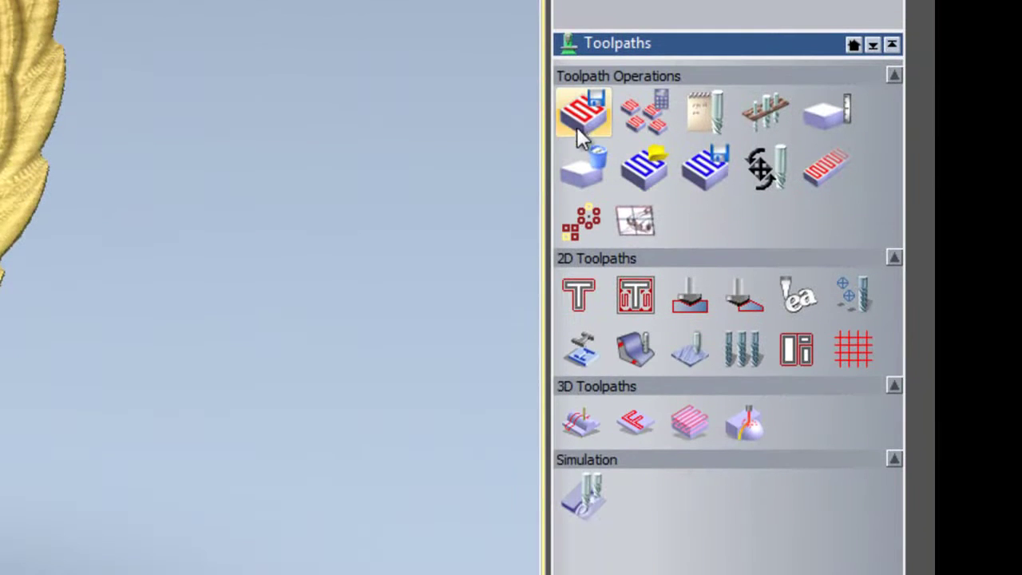
pyautogui.click(580, 116)
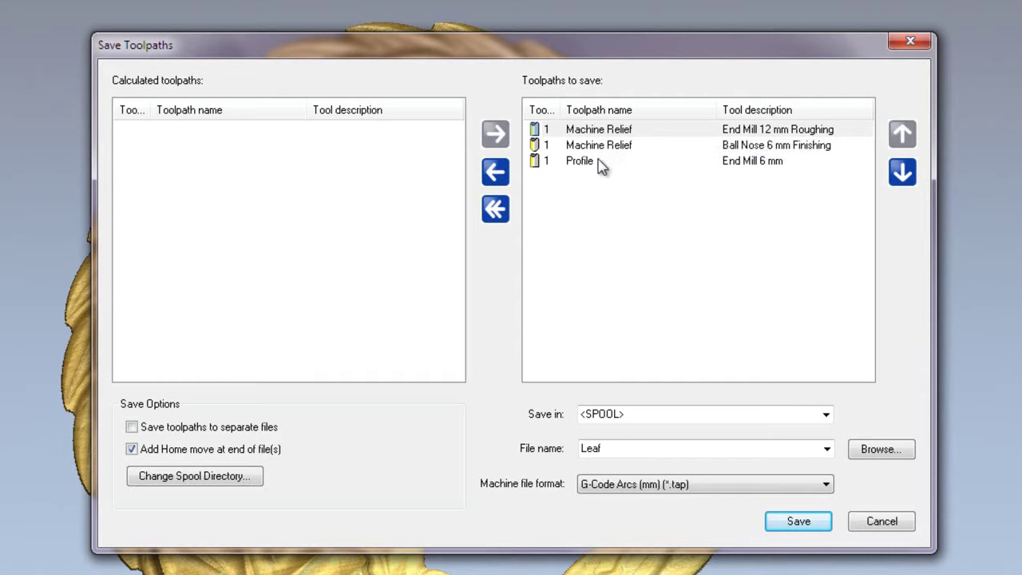
pyautogui.press('Tab')
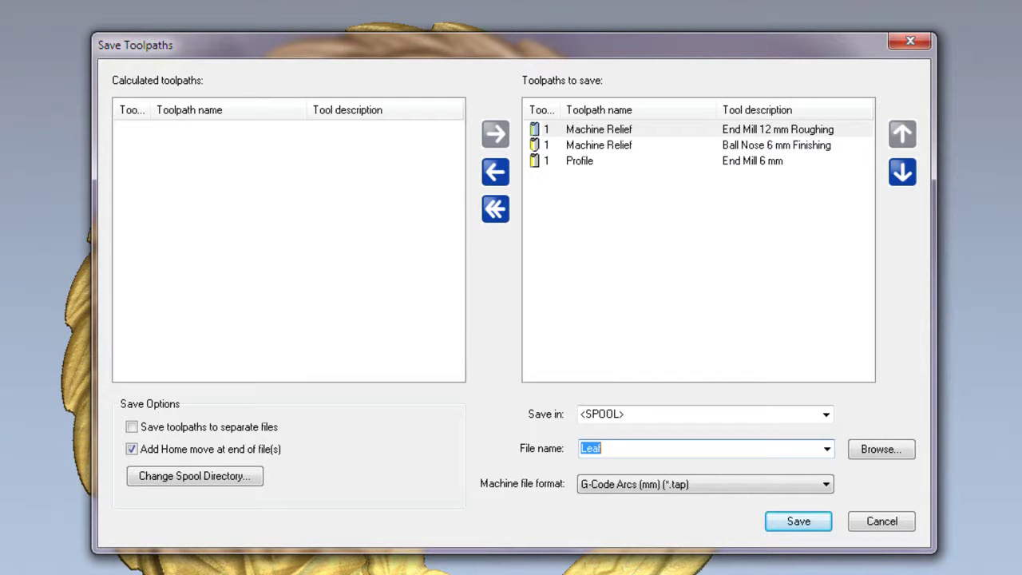
pyautogui.write('Frame')
# Browse for the output location and choose the Desktop as the folder for the Frame toolpath files
pyautogui.click(880, 450)
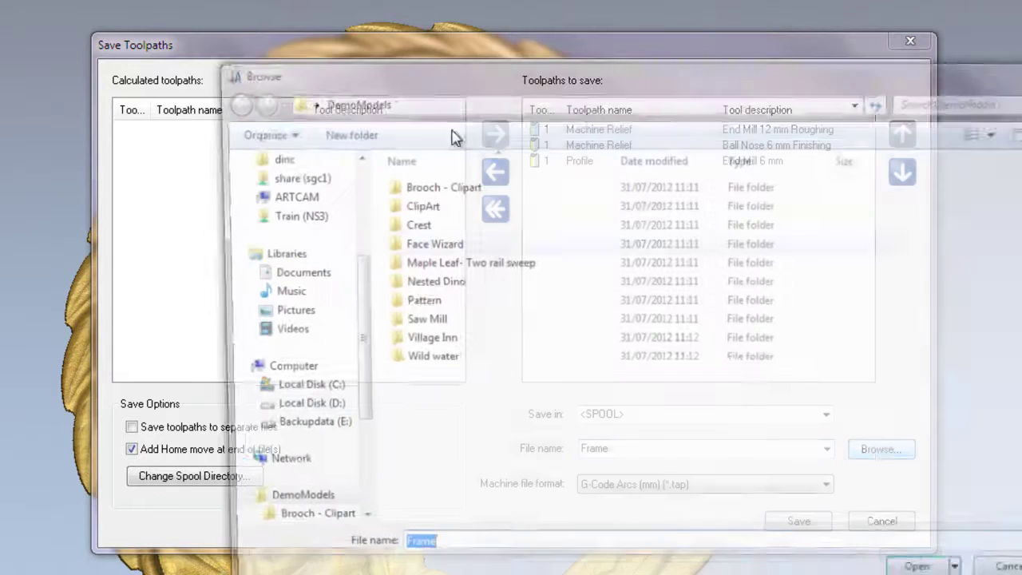
pyautogui.moveTo(352, 276); pyautogui.dragTo(355, 191)
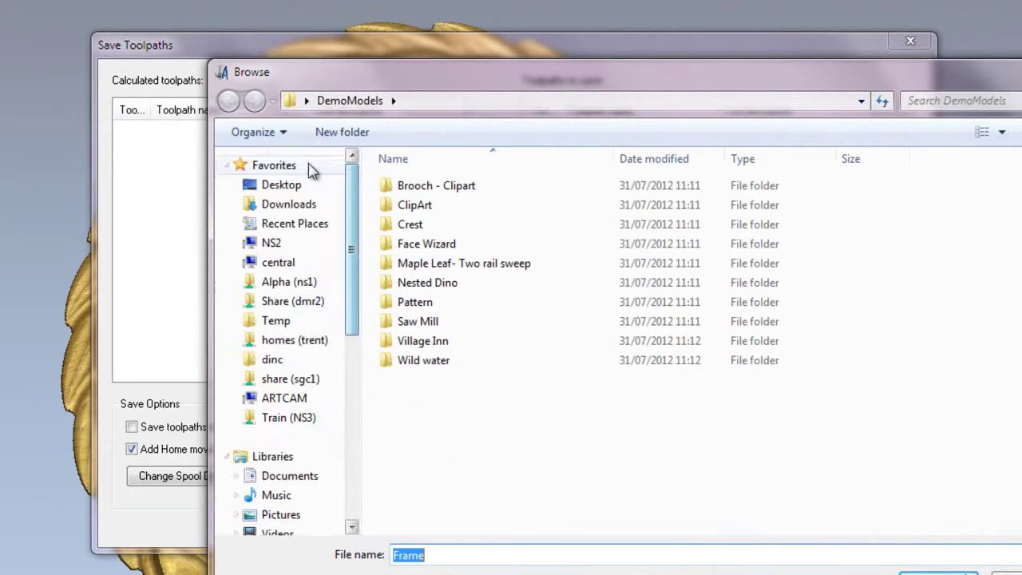
pyautogui.click(290, 186)
pyautogui.click(934, 571)
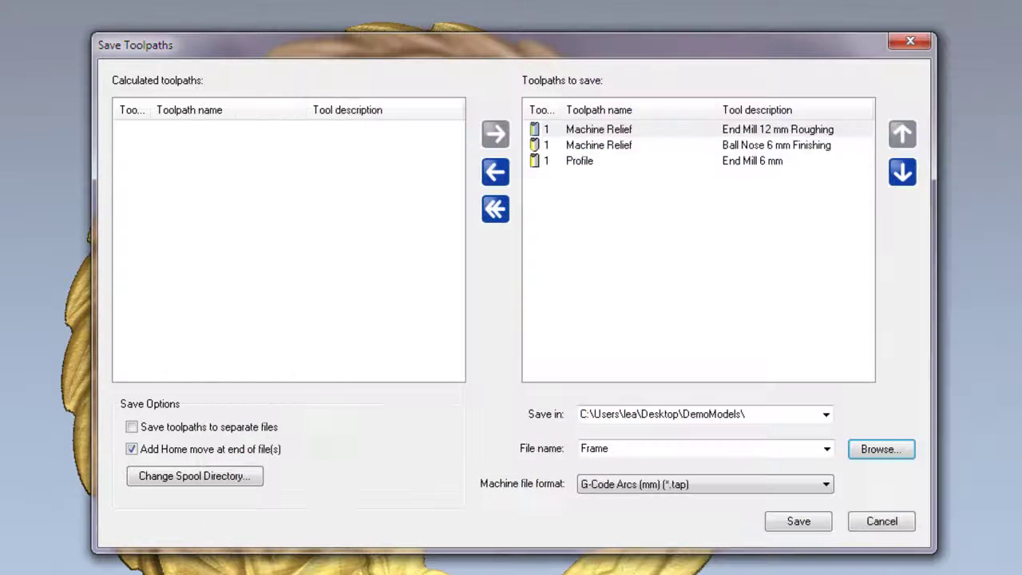
# Set the toolpaths to save to separate files, keep the G-Code Arcs (mm) (*.tap) machine format after browsing the available formats, and save them
pyautogui.click(132, 427)
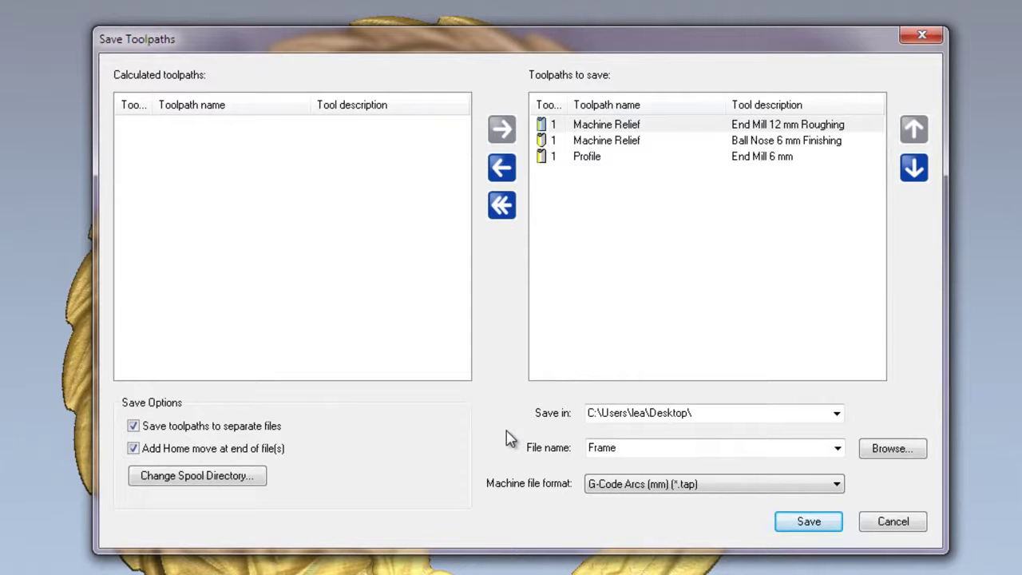
pyautogui.click(757, 486)
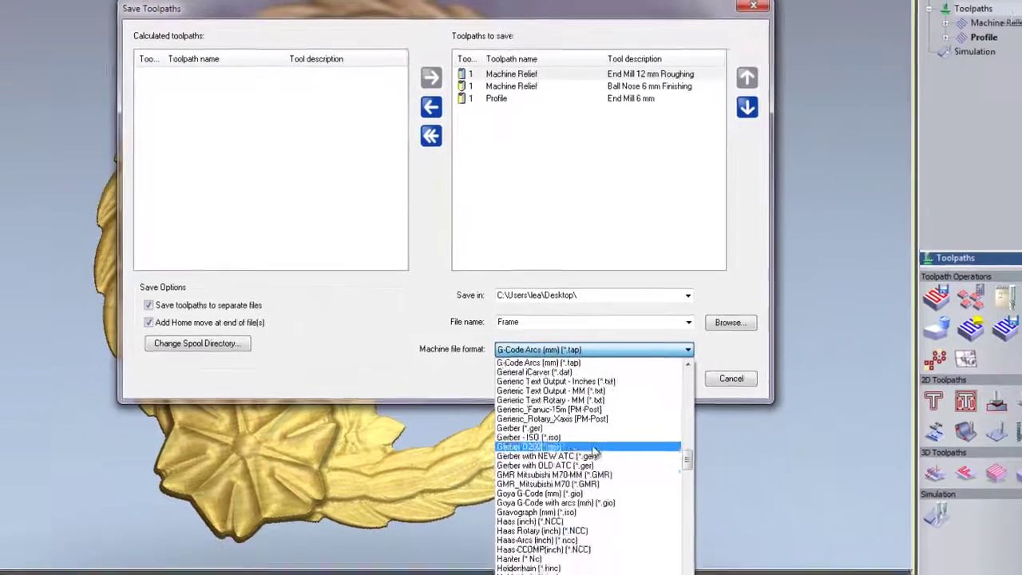
pyautogui.moveTo(683, 459); pyautogui.dragTo(687, 438)
pyautogui.click(518, 476)
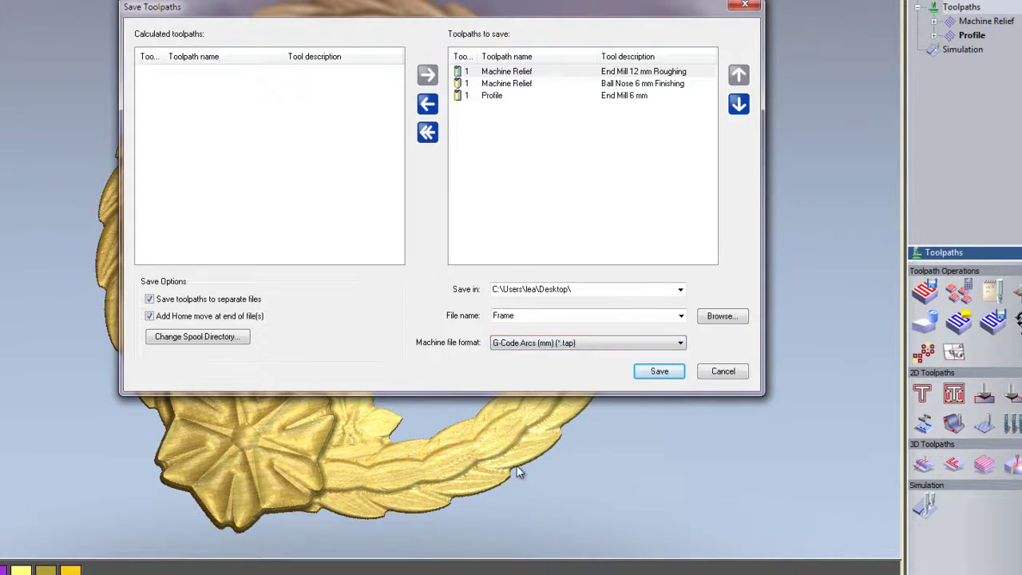
pyautogui.click(654, 374)
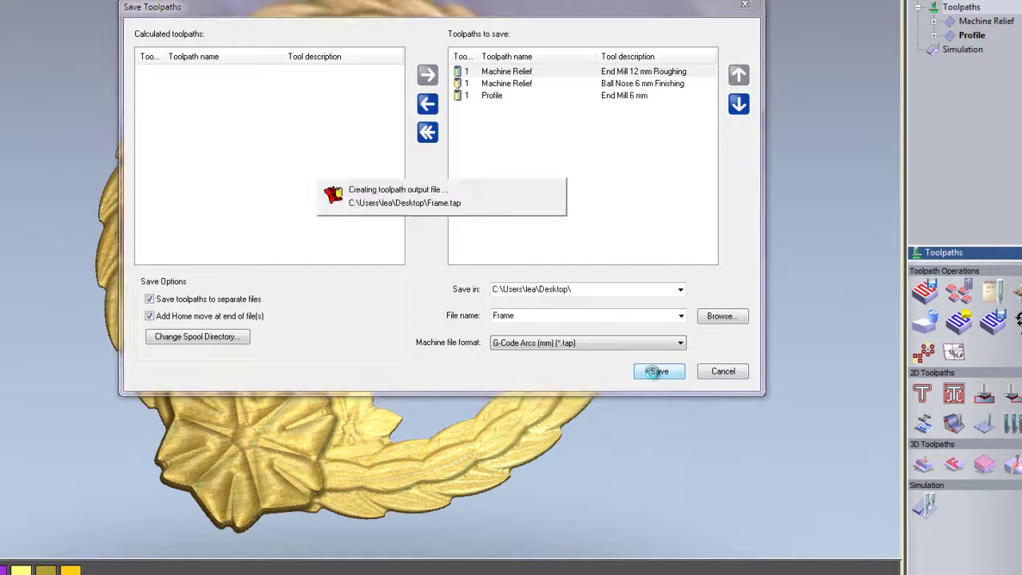